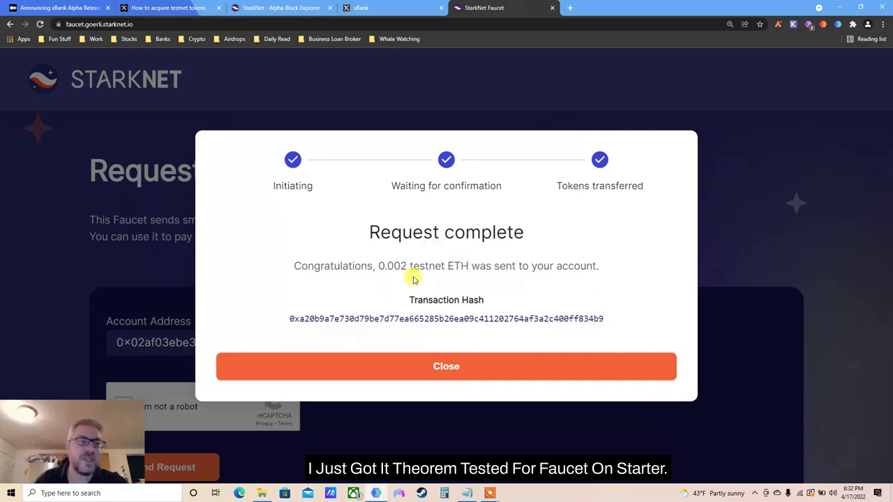
# - Look over the xBank dashboard, the request_fund section of the StarkNet contract page, and the guide on acquiring testnet tokens
pyautogui.click(373, 8)
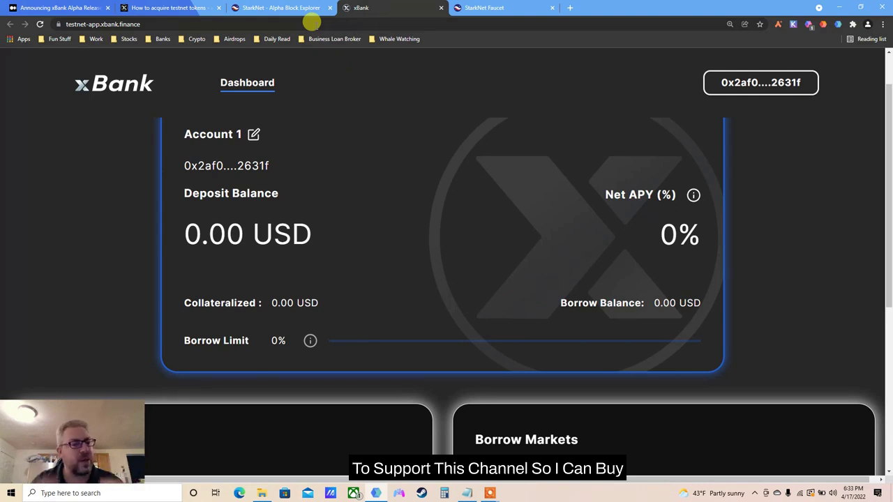
pyautogui.click(279, 7)
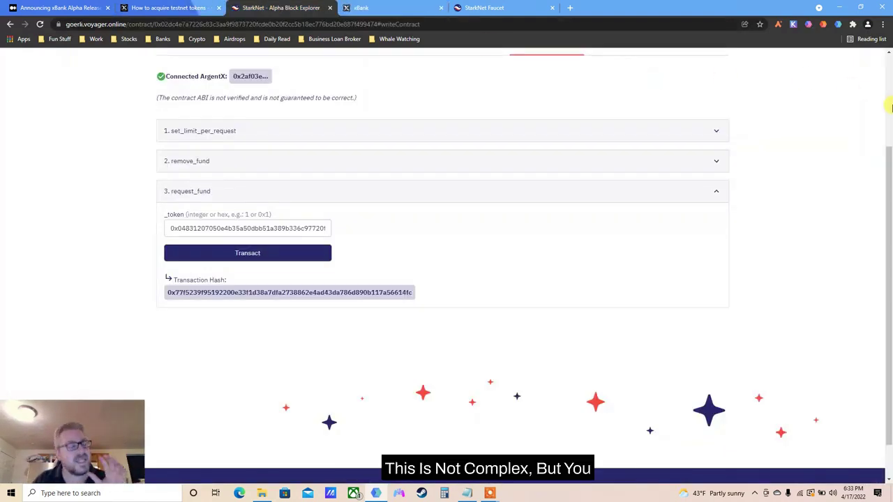
pyautogui.scroll(2, 890, 106)
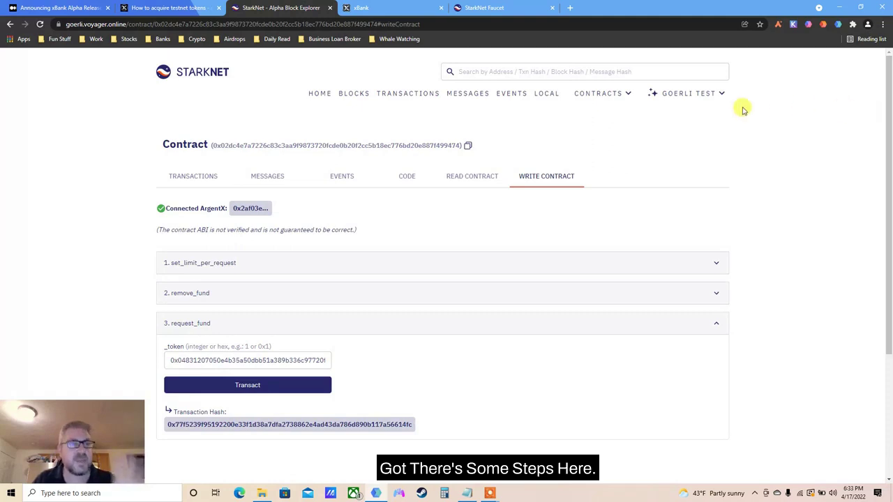
pyautogui.click(190, 6)
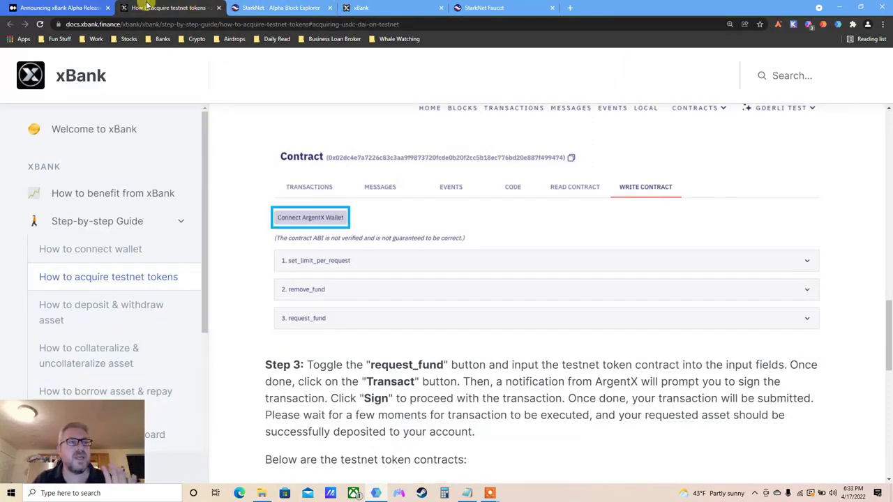
# - Bring up the Medium article announcing the xBank Alpha Release on StarkNet Public Testnet and highlight its title
pyautogui.click(77, 7)
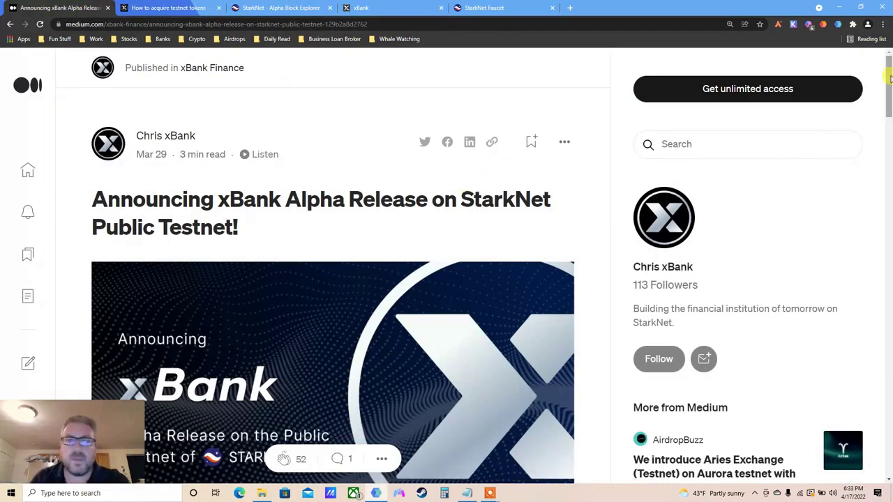
pyautogui.scroll(-1, 890, 88)
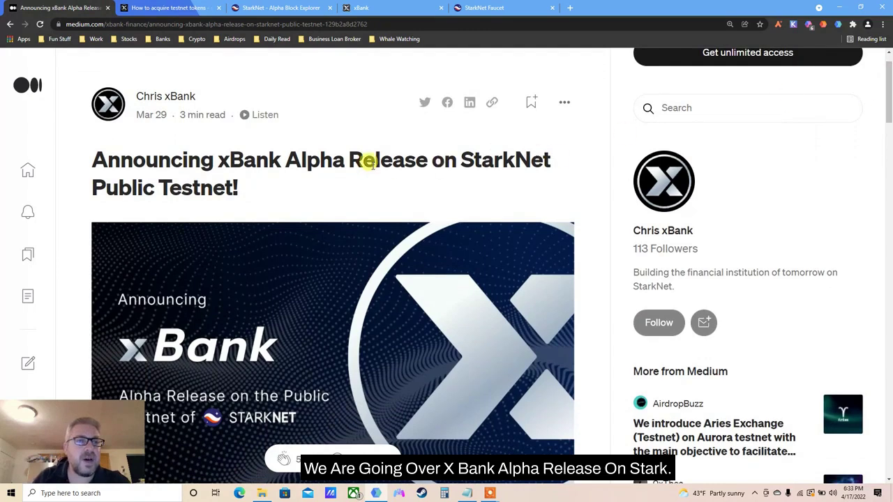
pyautogui.tripleClick(315, 160)
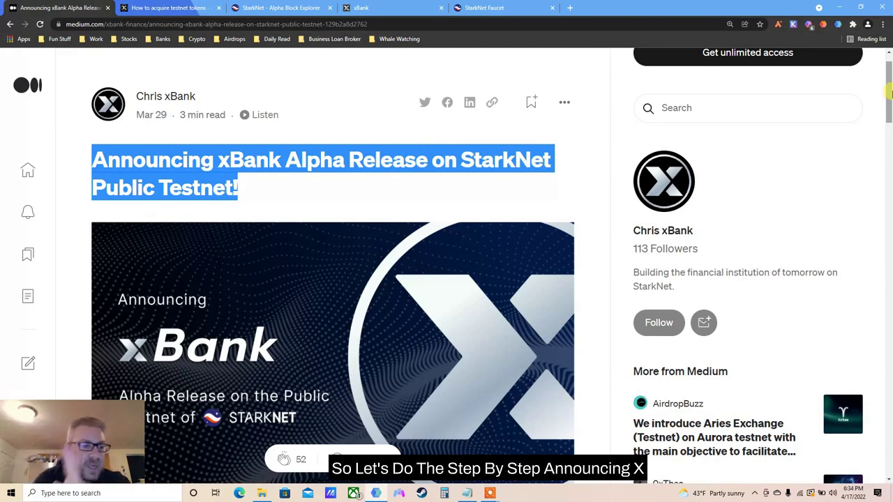
pyautogui.moveTo(890, 93); pyautogui.dragTo(889, 103)
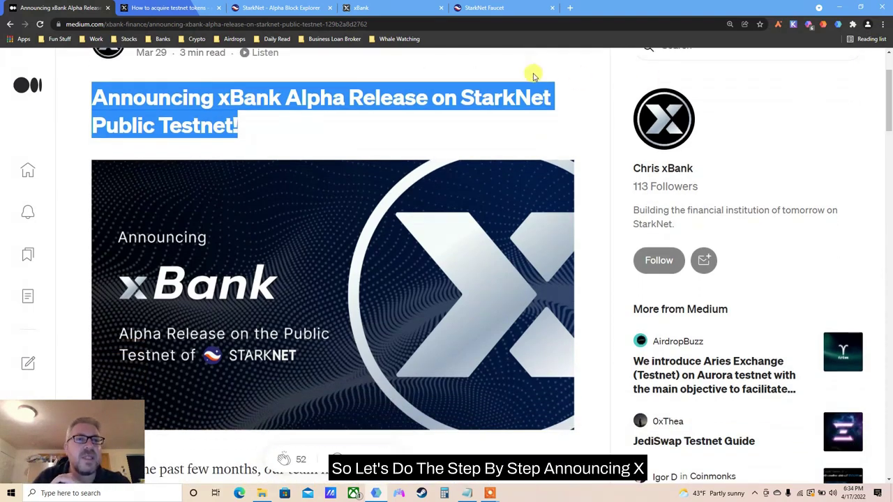
pyautogui.tripleClick(439, 95)
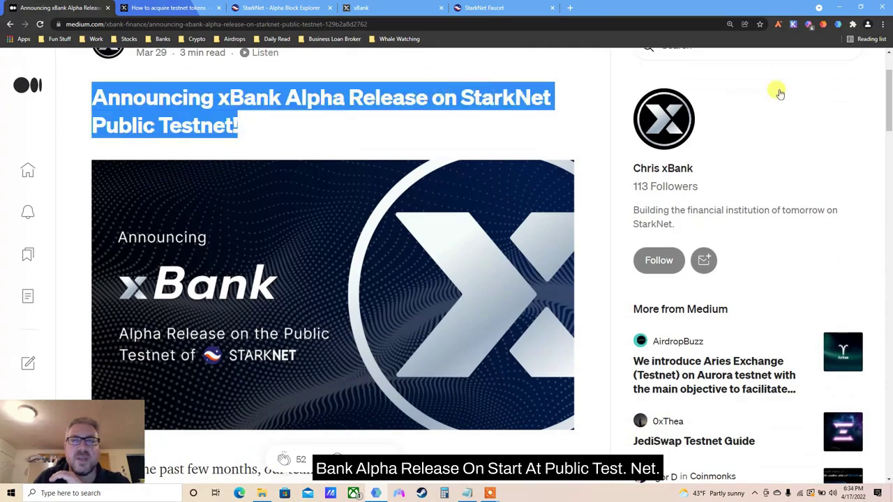
# - Go to the announcement's opening paragraph and check the token balances in the ArgentX wallet
pyautogui.moveTo(889, 123); pyautogui.dragTo(890, 169)
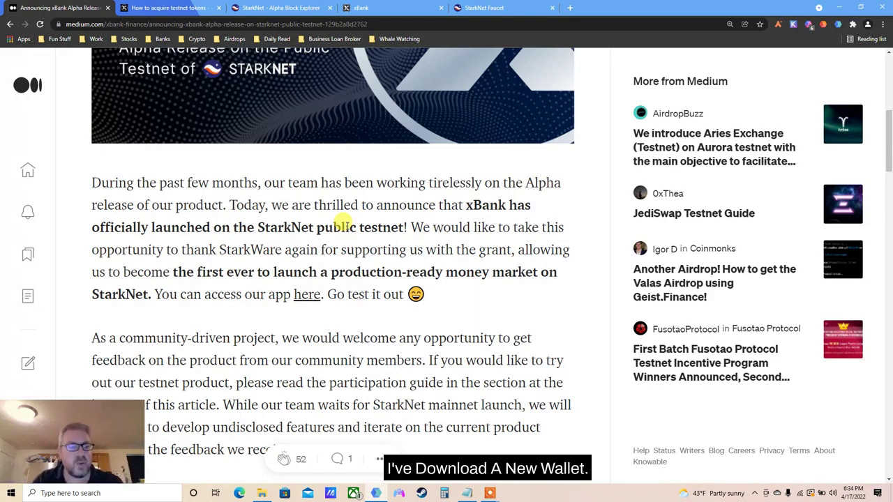
pyautogui.click(778, 26)
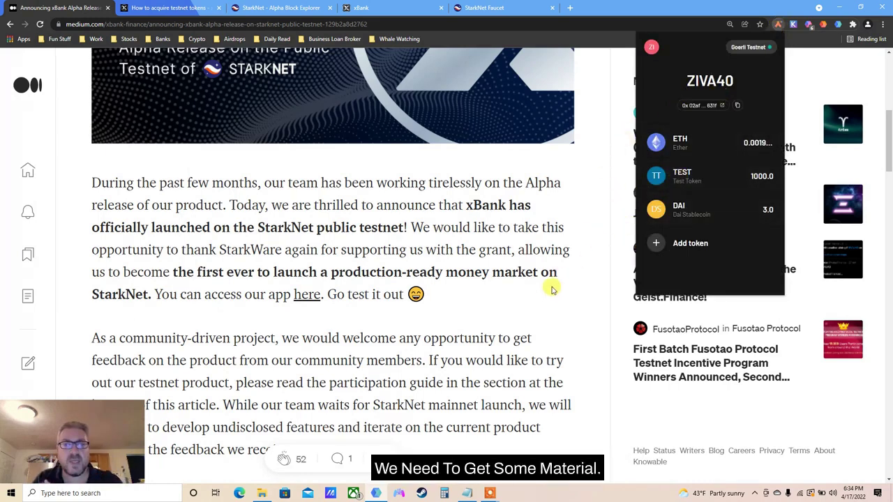
pyautogui.click(515, 252)
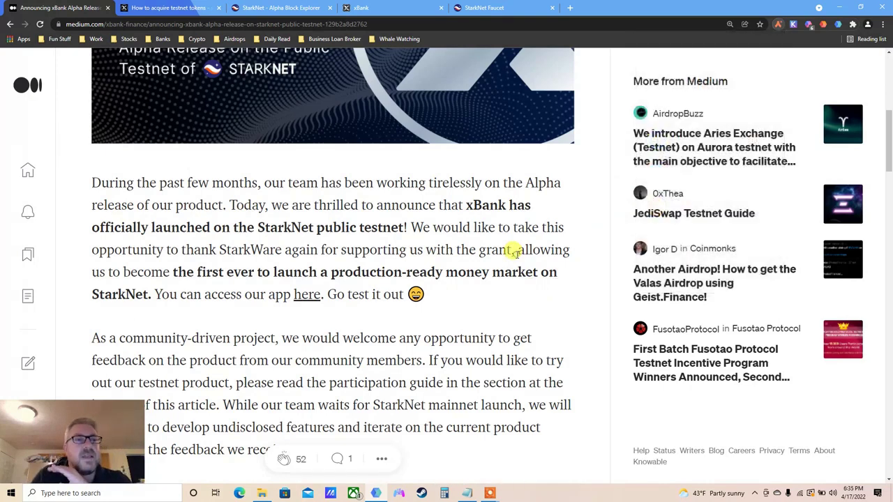
# - Read the opening paragraph about xBank's launch on the StarkNet public testnet, highlighting it along the way
pyautogui.tripleClick(297, 195)
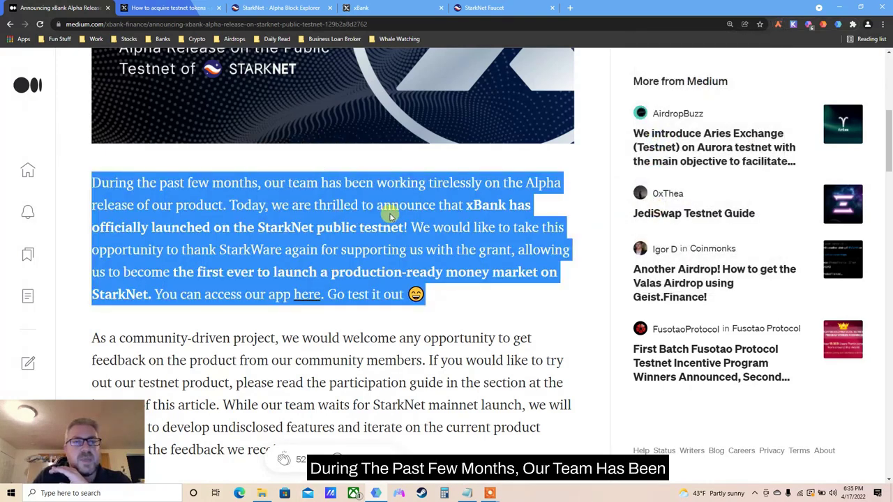
pyautogui.doubleClick(245, 204)
pyautogui.tripleClick(231, 205)
pyautogui.click(289, 218)
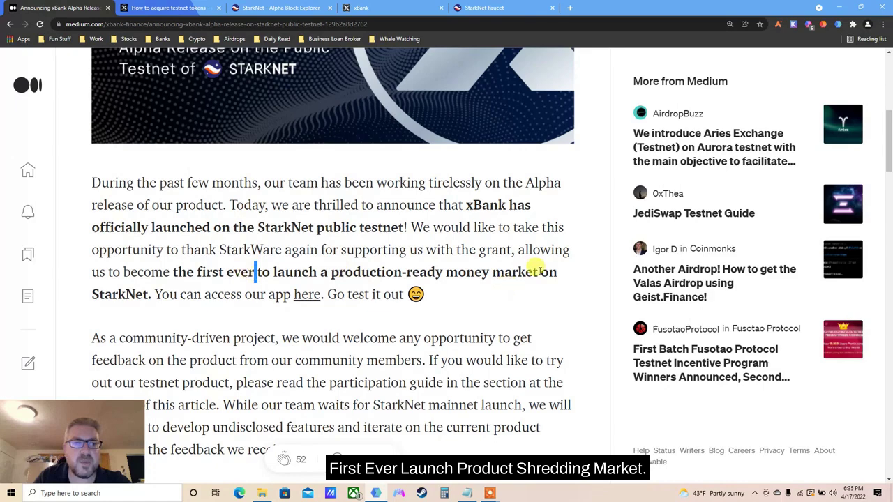
# - Read and highlight the paragraph about the community-driven project and feedback on the testnet product
pyautogui.scroll(-2, 889, 160)
pyautogui.scroll(-2, 889, 160)
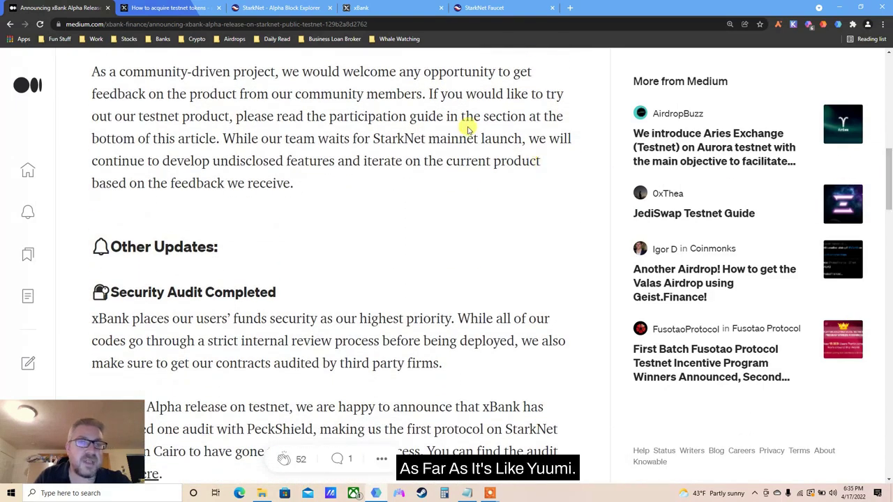
pyautogui.tripleClick(469, 130)
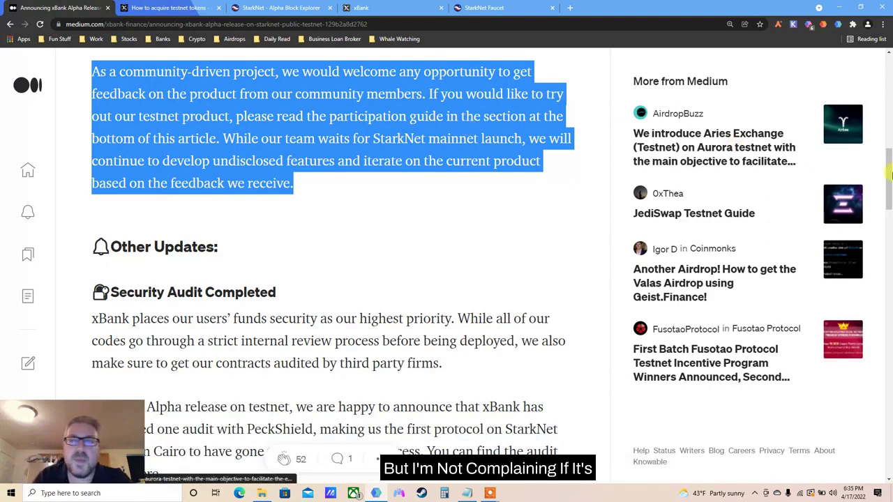
pyautogui.scroll(1, 889, 171)
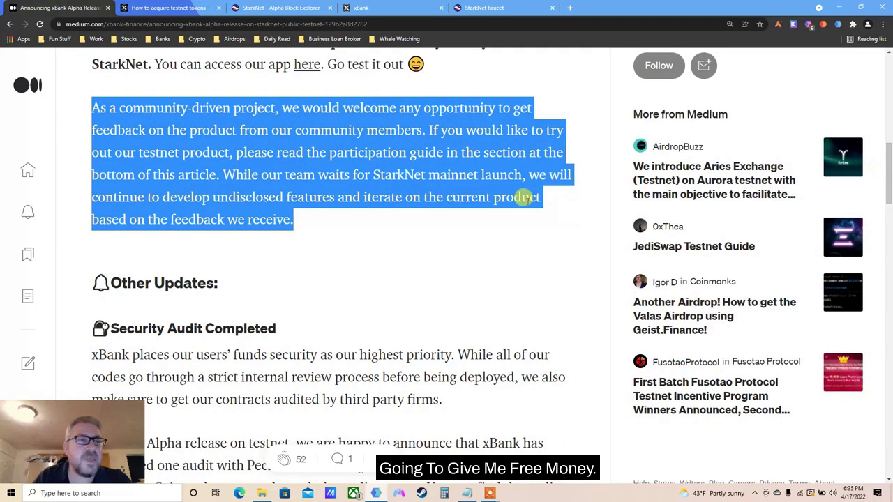
pyautogui.doubleClick(380, 198)
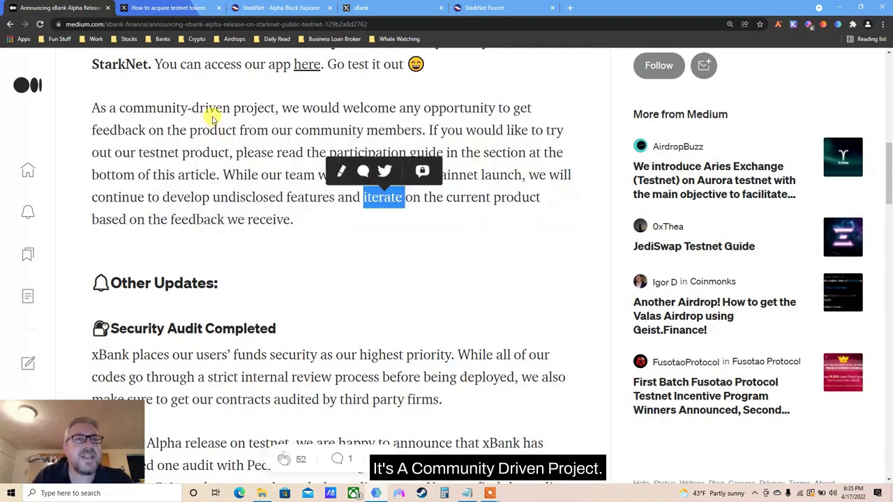
pyautogui.click(287, 121)
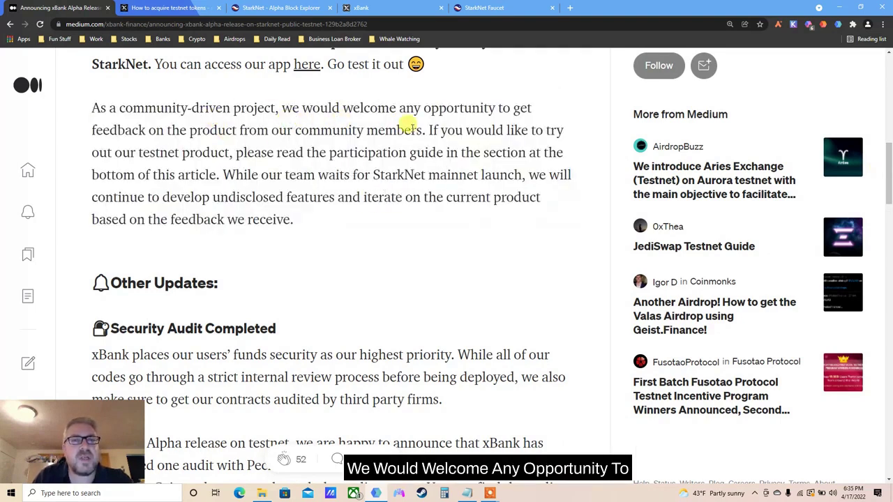
pyautogui.tripleClick(265, 132)
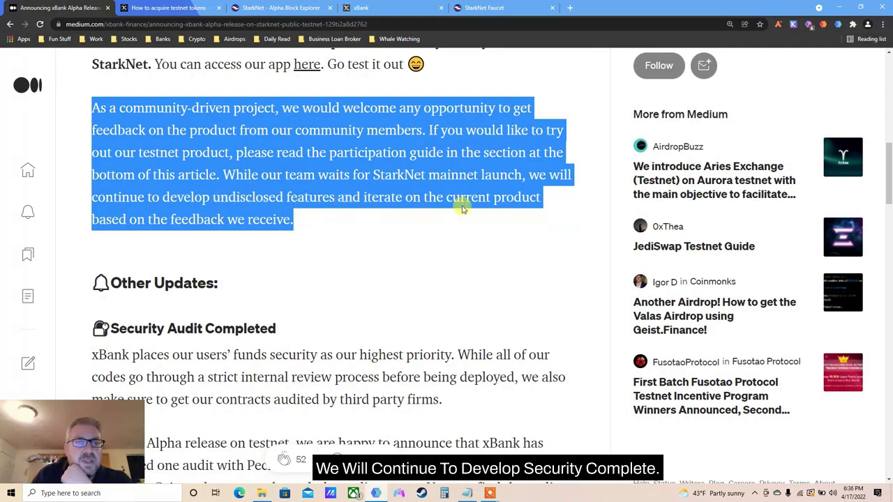
# - Skim the article's Security Audit Completed and Documentation sections
pyautogui.scroll(-3, 891, 206)
pyautogui.scroll(-1, 890, 206)
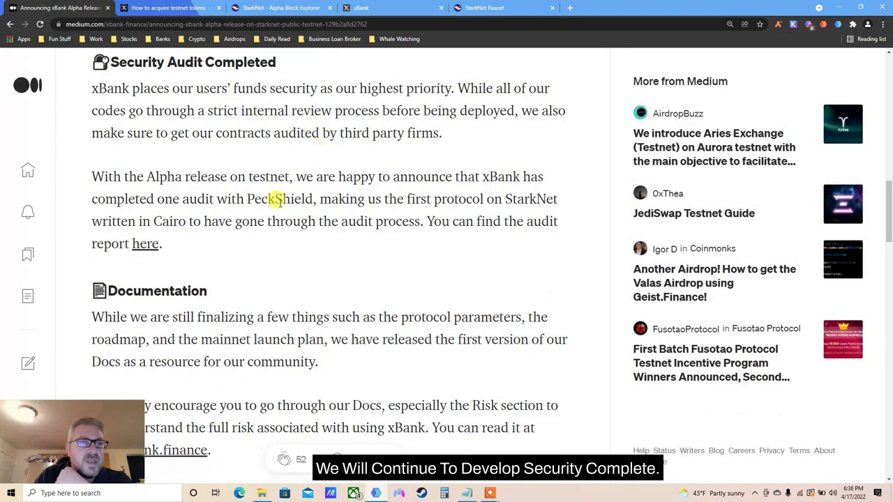
pyautogui.scroll(-1, 889, 222)
# - Read the testnet participation instructions on downloading the ArgentX wallet and minting ETH, USDC and DAI testnet tokens
pyautogui.moveTo(889, 222); pyautogui.dragTo(884, 304)
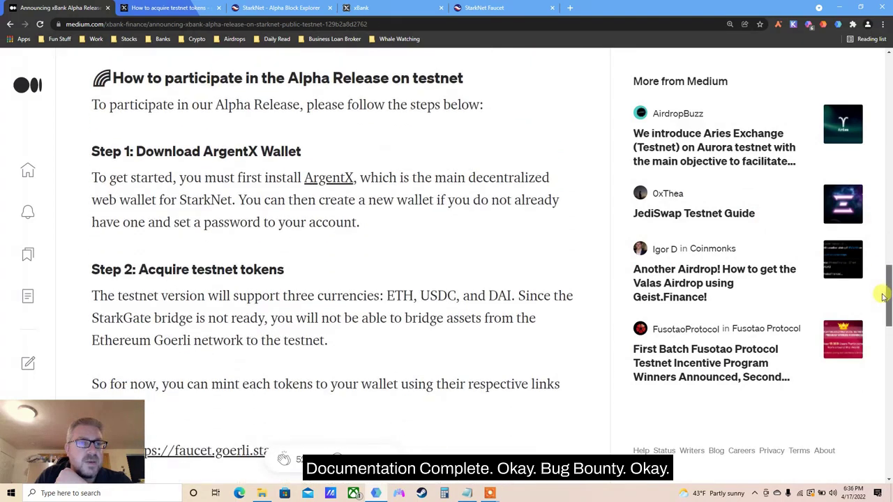
pyautogui.tripleClick(369, 104)
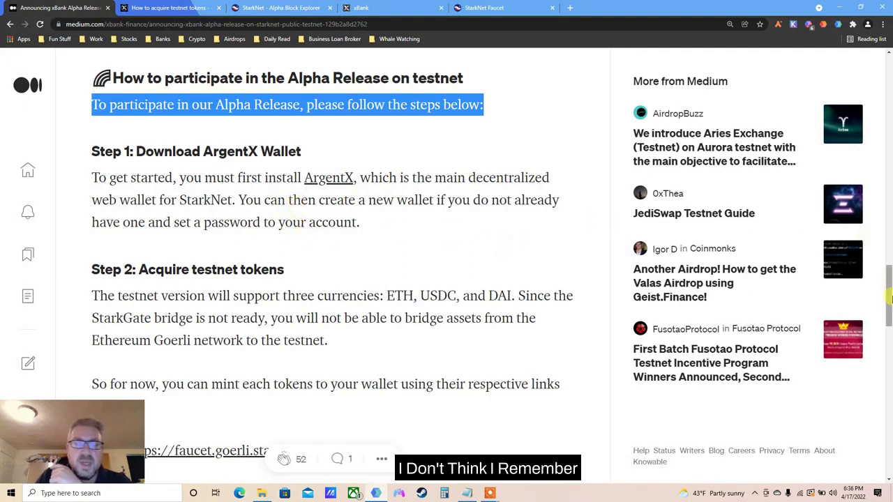
pyautogui.moveTo(890, 298); pyautogui.dragTo(887, 309)
pyautogui.tripleClick(415, 197)
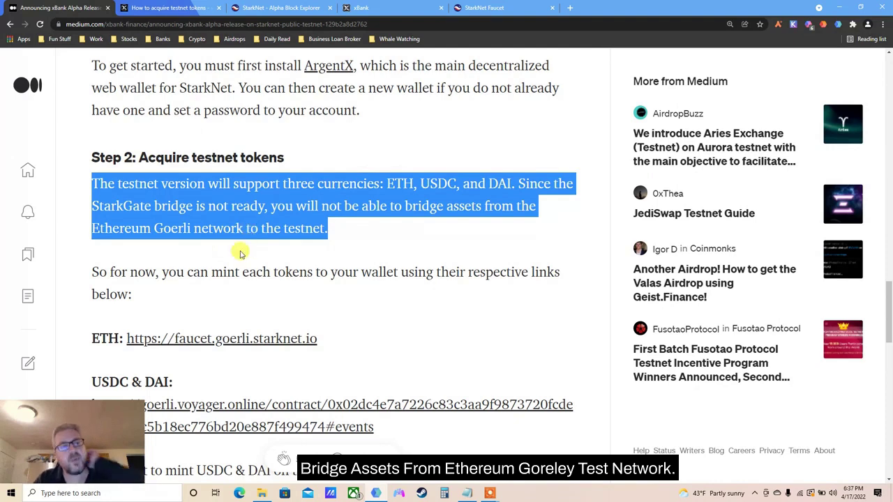
pyautogui.doubleClick(213, 272)
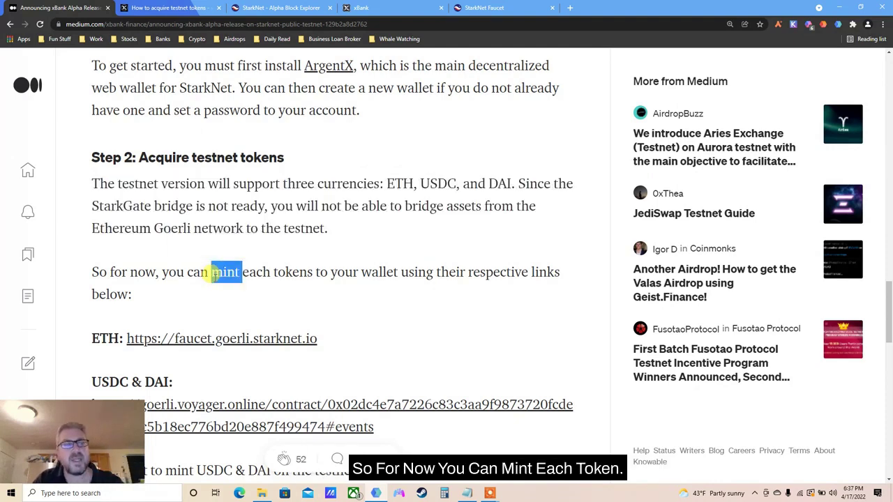
pyautogui.tripleClick(211, 273)
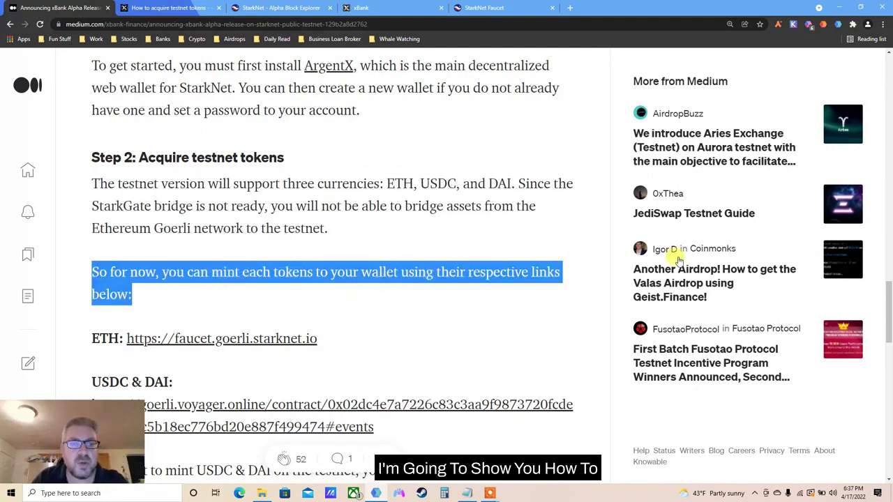
pyautogui.moveTo(889, 292); pyautogui.dragTo(890, 315)
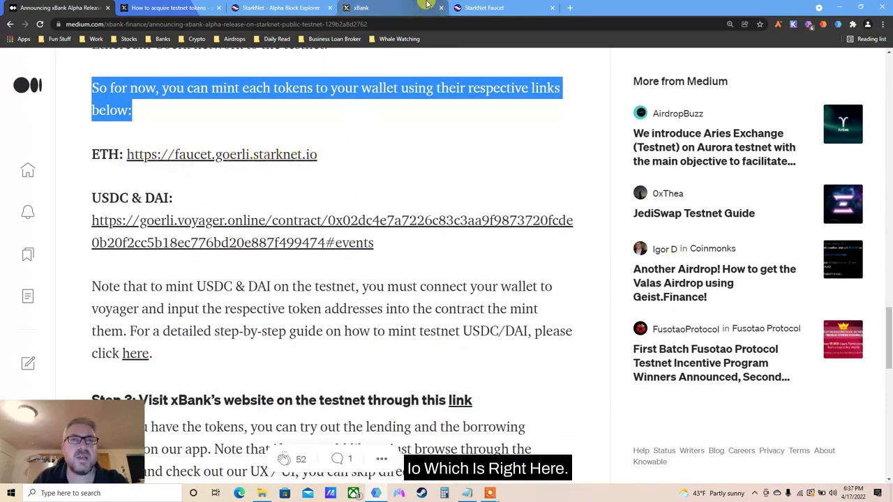
# - Switch to the StarkNet Faucet page and inspect the ArgentX wallet's network and Test Token details
pyautogui.click(498, 8)
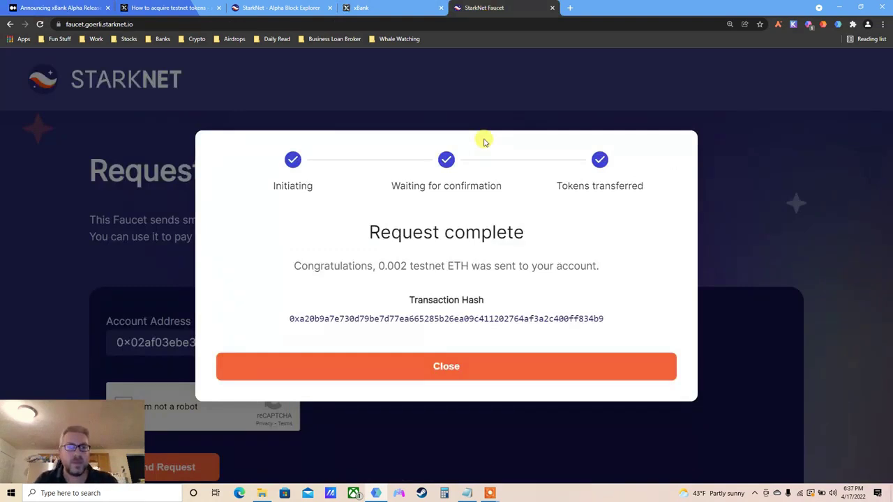
pyautogui.click(778, 27)
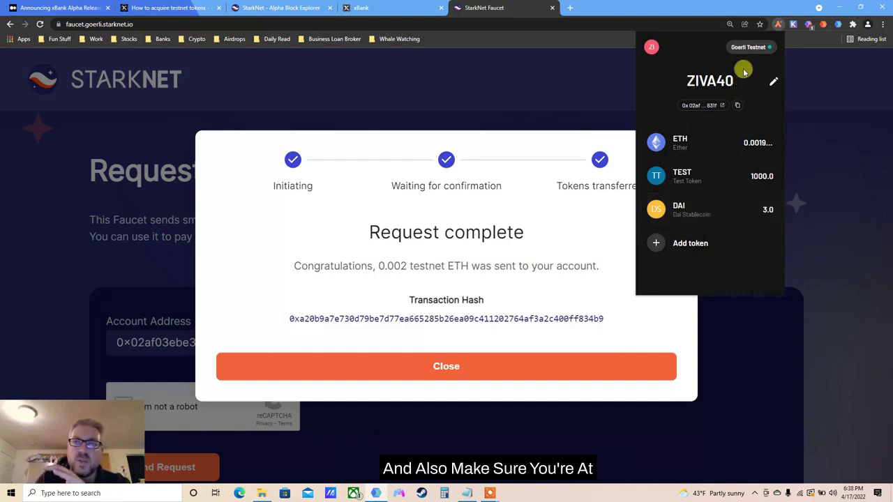
pyautogui.moveTo(748, 47)
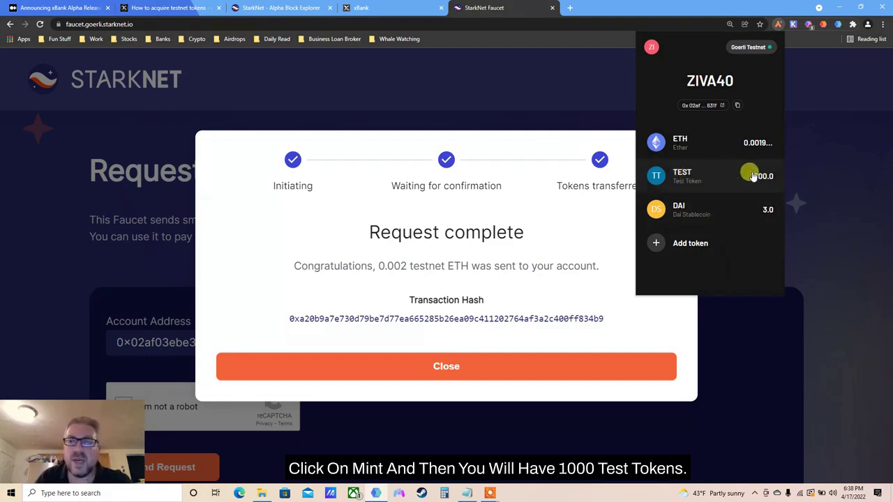
pyautogui.click(709, 176)
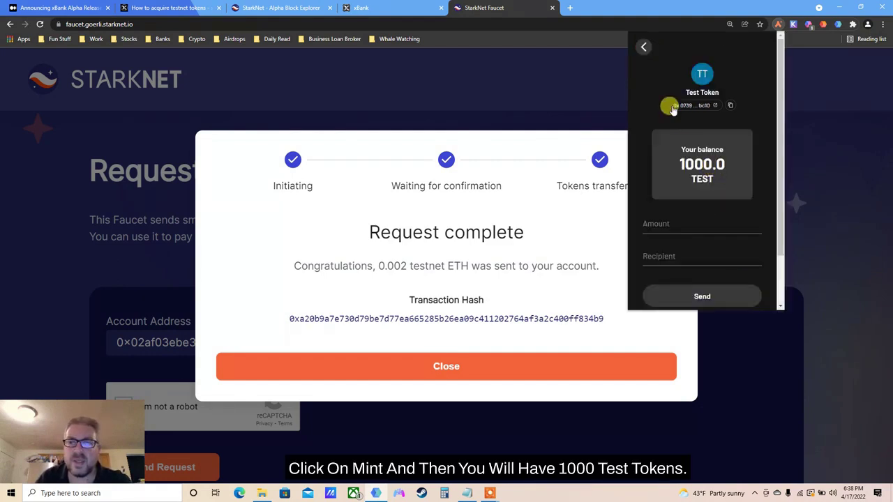
pyautogui.click(644, 47)
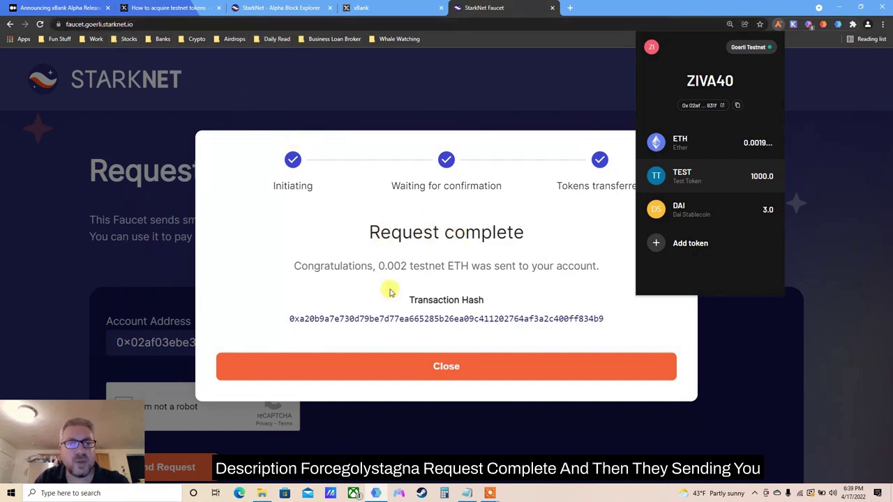
# - Highlight the sent testnet ETH amount, dismiss the completed faucet request, and check the account address in the ArgentX wallet
pyautogui.moveTo(377, 265); pyautogui.dragTo(530, 262)
pyautogui.click(509, 291)
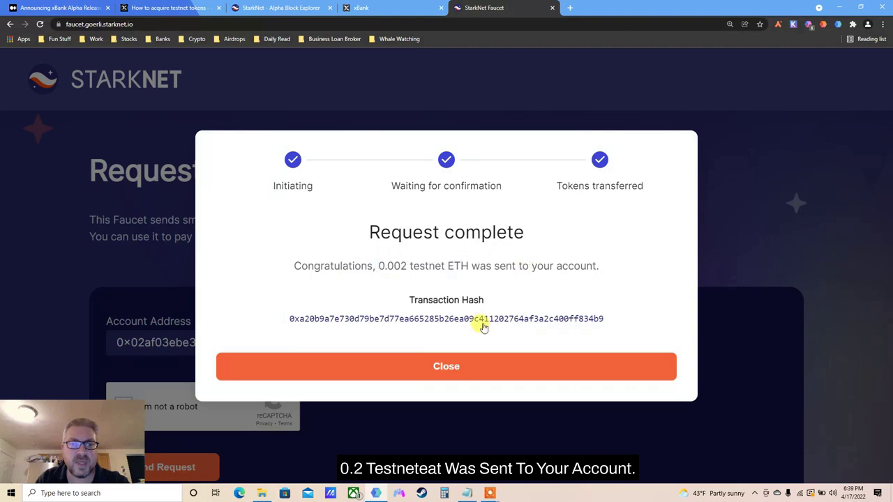
pyautogui.click(465, 367)
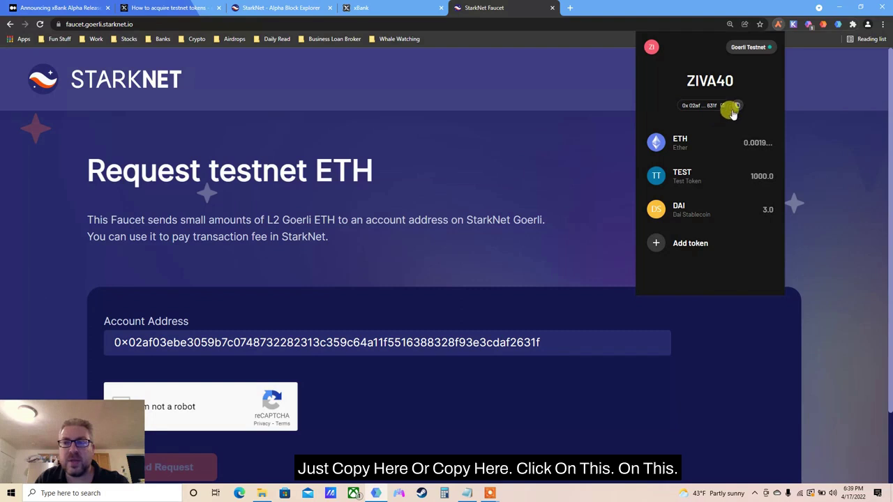
pyautogui.click(570, 201)
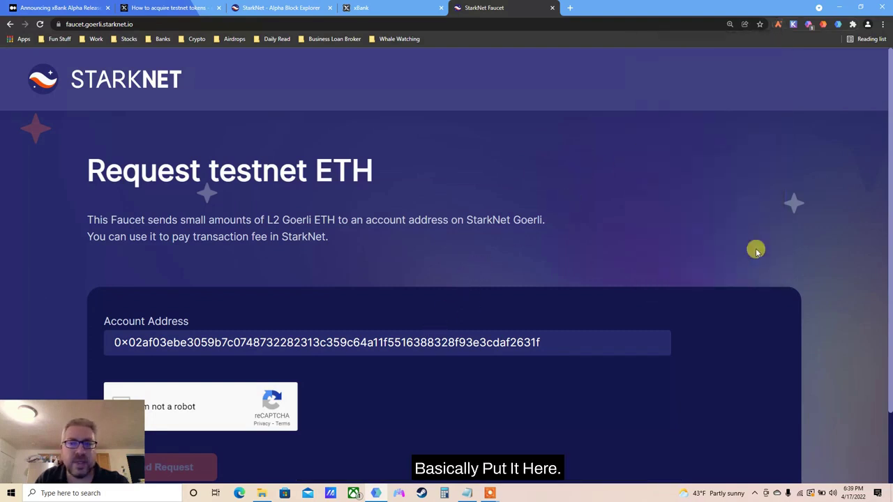
# - Look over the faucet's account address, reCAPTCHA and request form, and switch to the xBank dashboard
pyautogui.scroll(-1, 889, 236)
pyautogui.scroll(-1, 889, 235)
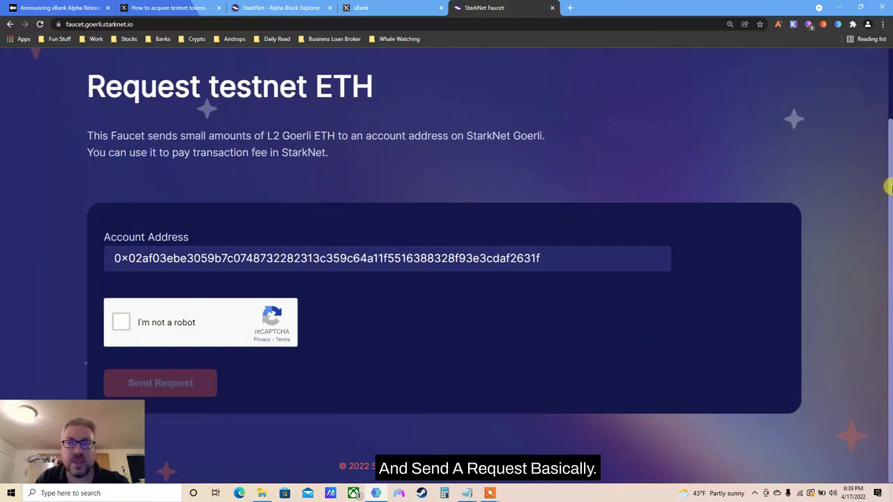
pyautogui.scroll(2, 890, 187)
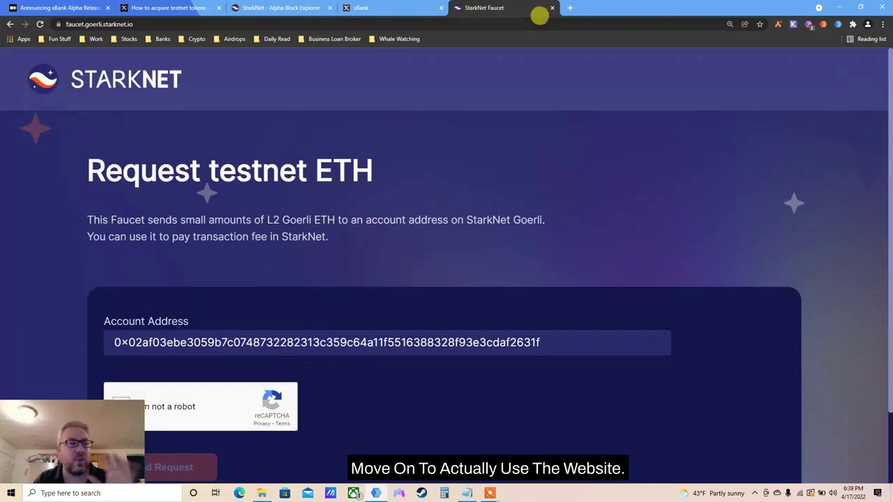
pyautogui.click(394, 6)
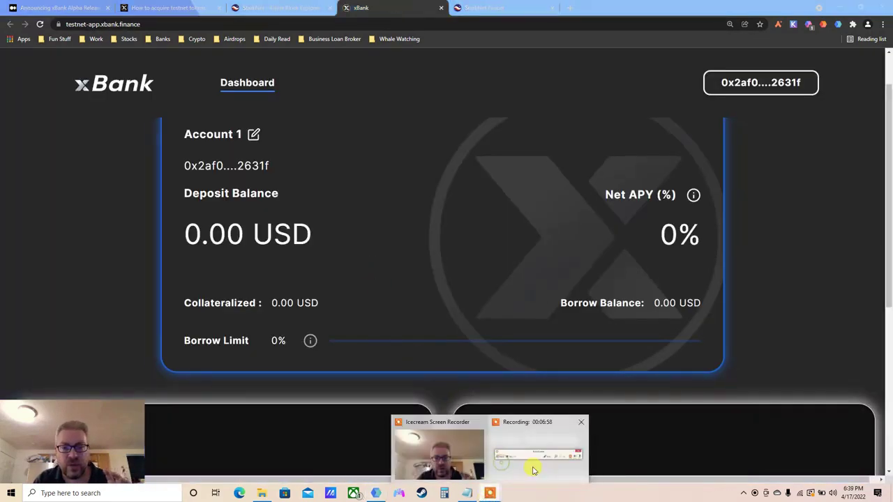
pyautogui.click(489, 493)
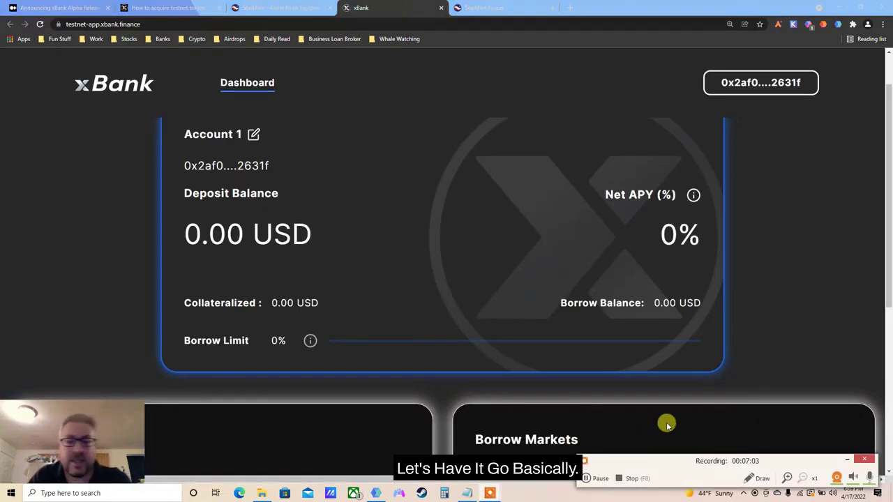
# - Switch to the xBank Alpha announcement article and read the note on minting testnet USDC and DAI through Voyager
pyautogui.click(279, 8)
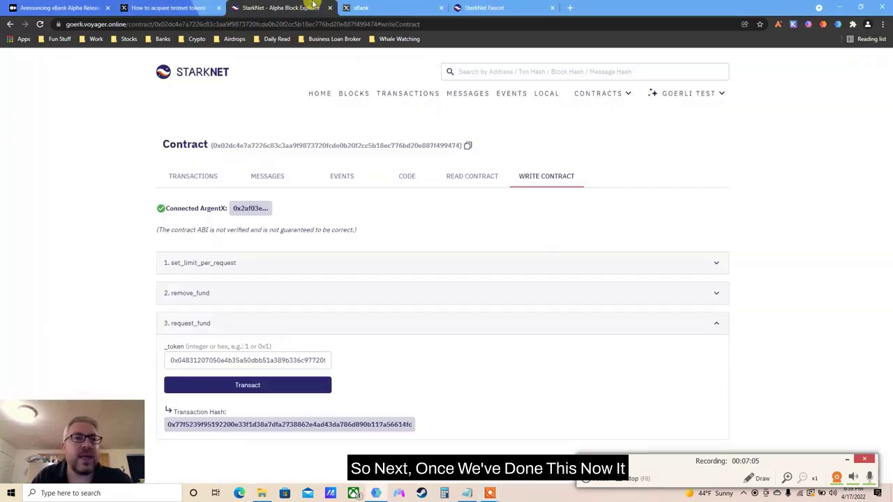
pyautogui.click(190, 7)
pyautogui.click(63, 7)
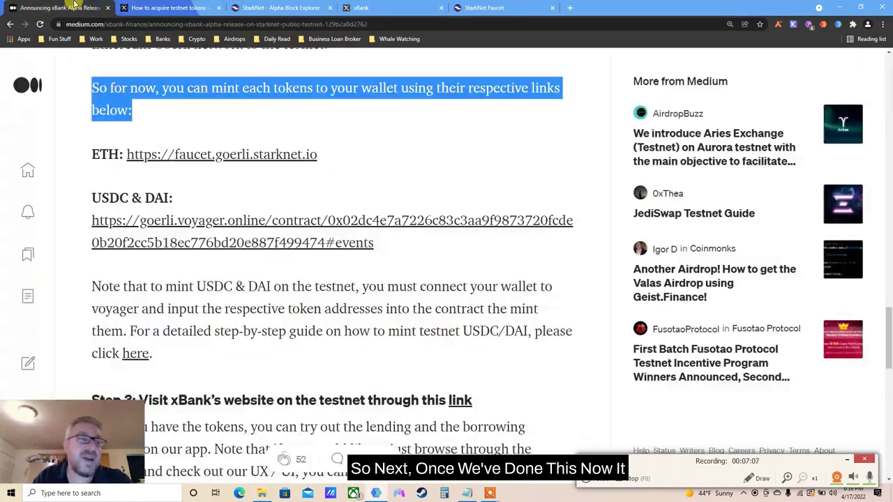
pyautogui.click(377, 316)
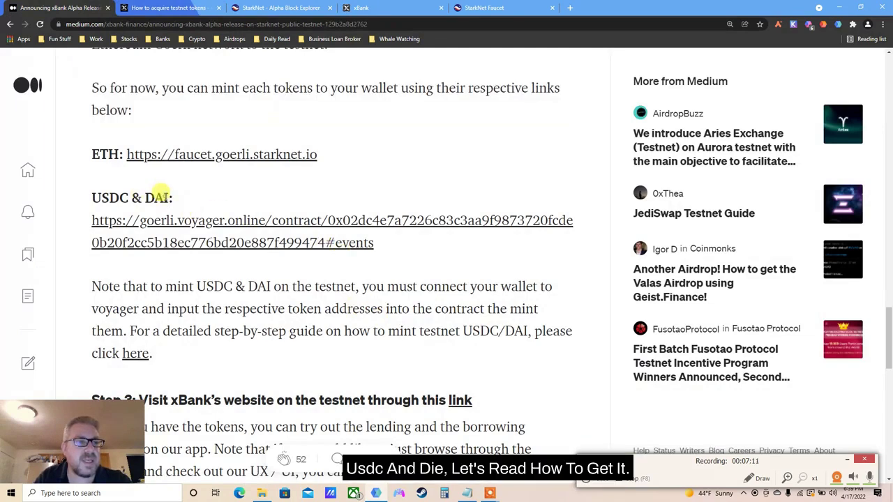
pyautogui.doubleClick(159, 196)
pyautogui.tripleClick(226, 297)
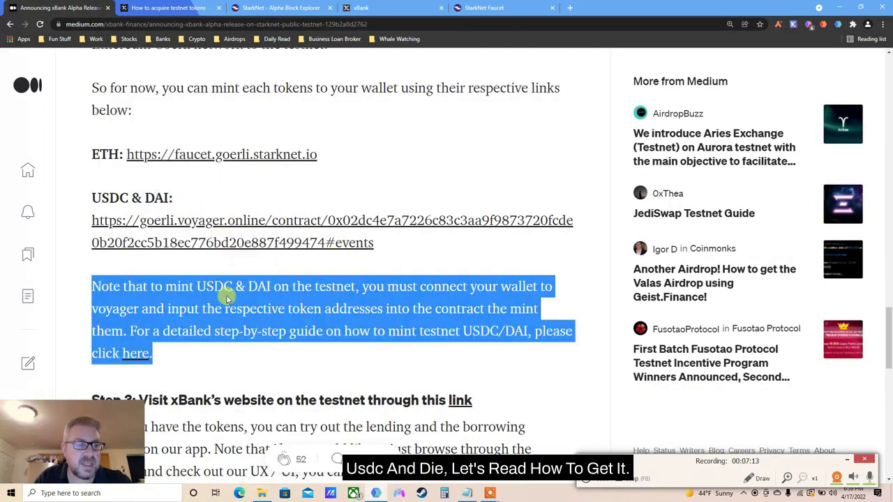
pyautogui.click(225, 299)
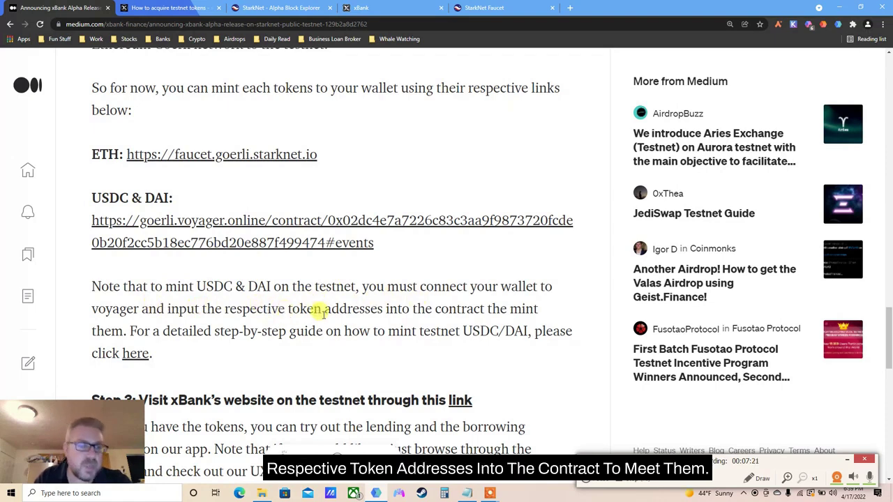
pyautogui.tripleClick(370, 312)
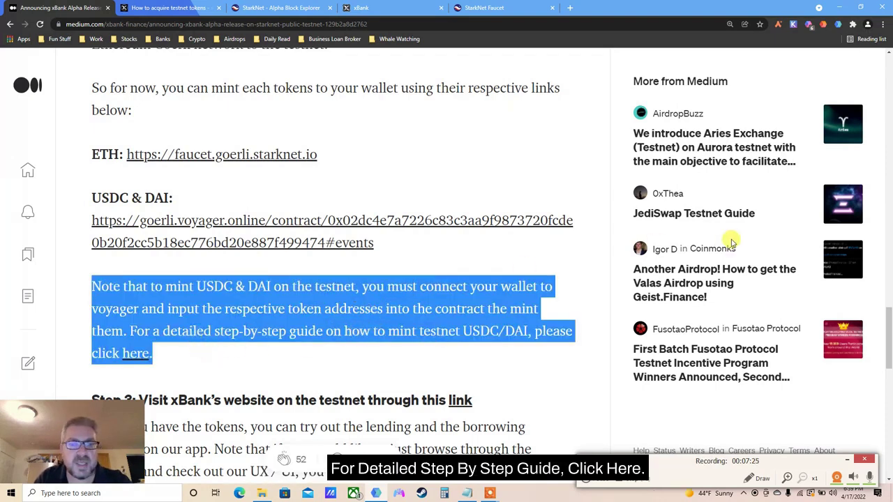
# - Read Step 3 on visiting xBank's testnet website and the closing paragraph on giving feedback in Discord
pyautogui.moveTo(888, 322); pyautogui.dragTo(890, 364)
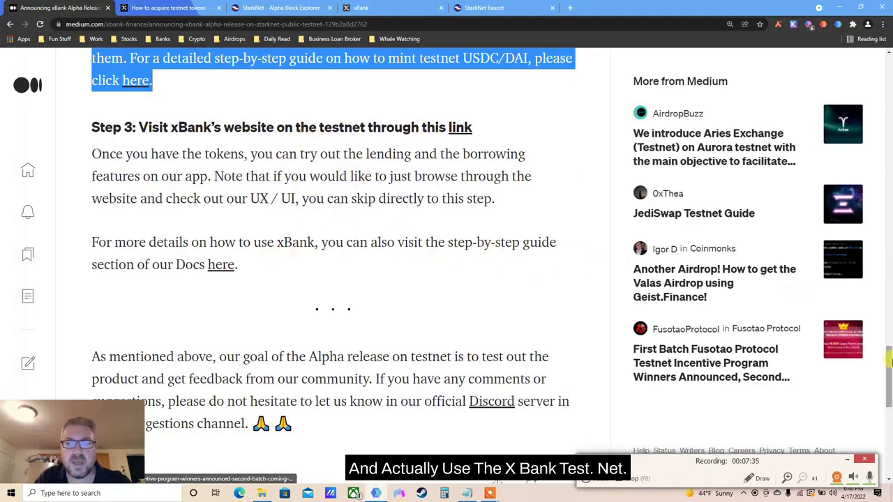
pyautogui.scroll(-3, 488, 294)
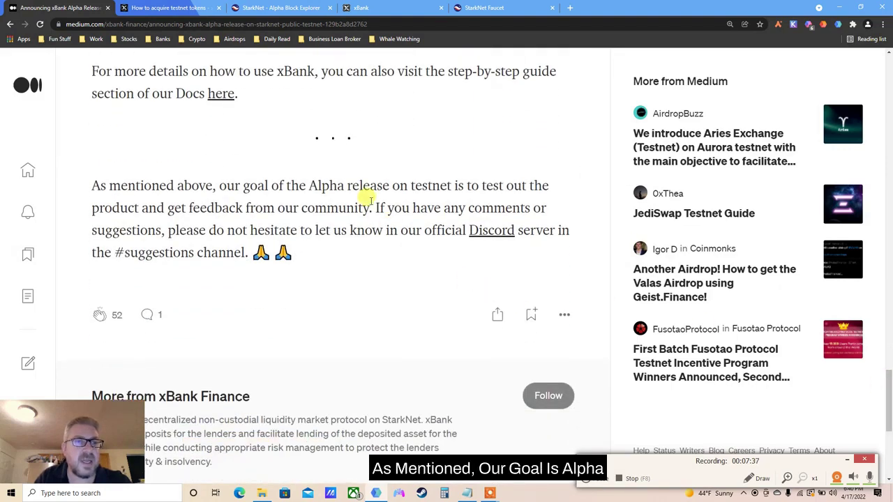
pyautogui.doubleClick(368, 200)
pyautogui.tripleClick(351, 200)
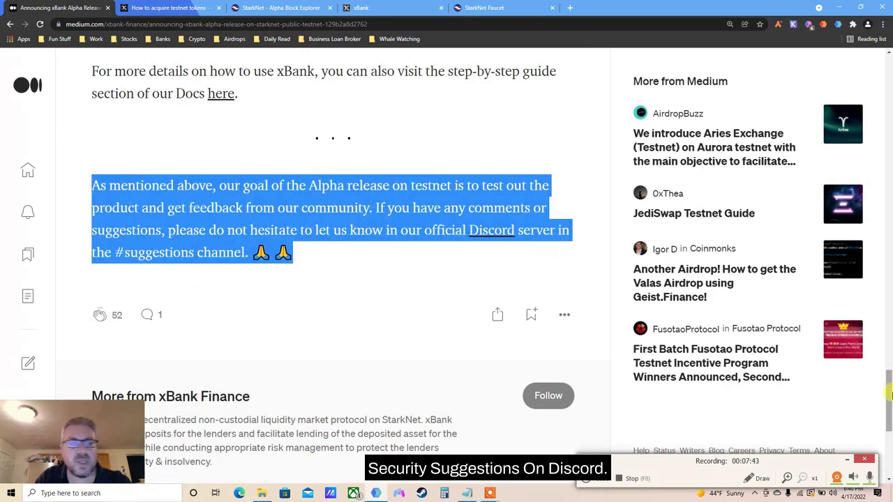
pyautogui.moveTo(890, 394); pyautogui.dragTo(890, 375)
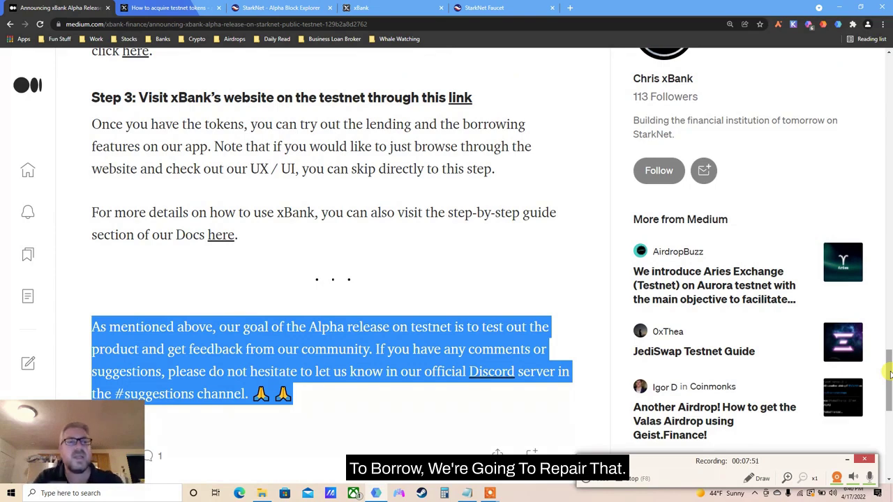
# - Open the StarkNet contract link from Step 1 of the xBank guide on acquiring USDC/DAI
pyautogui.click(521, 5)
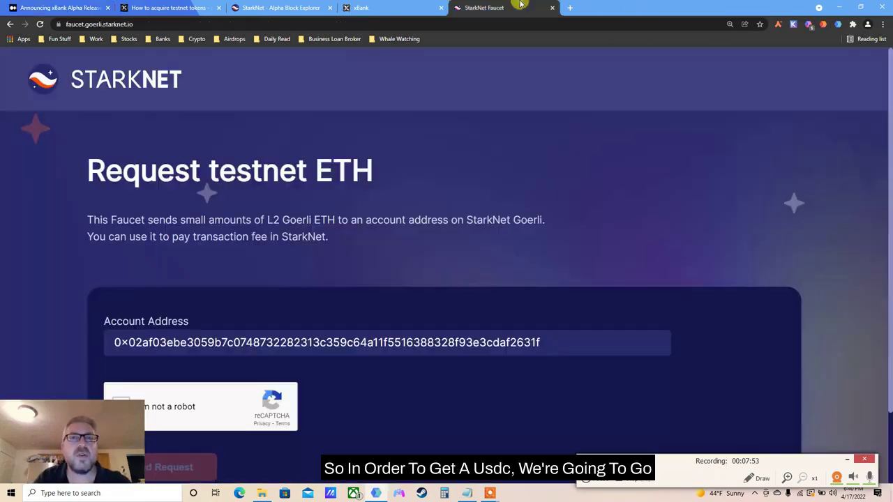
pyautogui.click(414, 5)
pyautogui.click(279, 6)
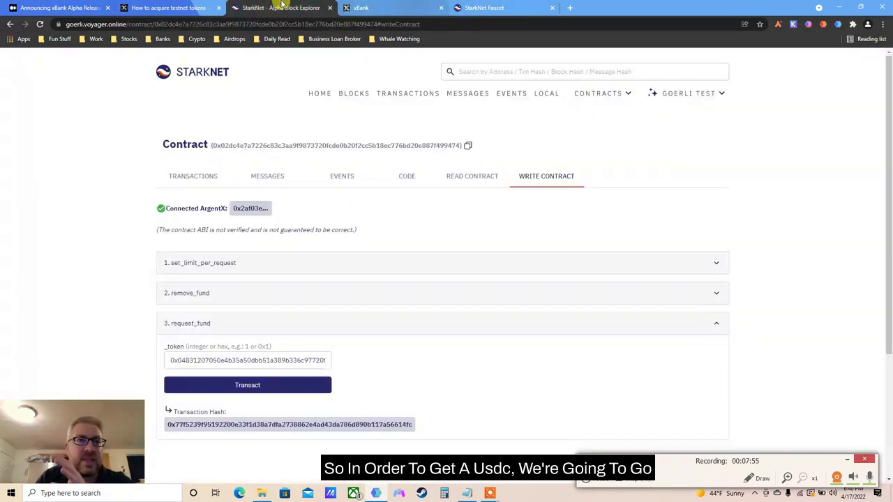
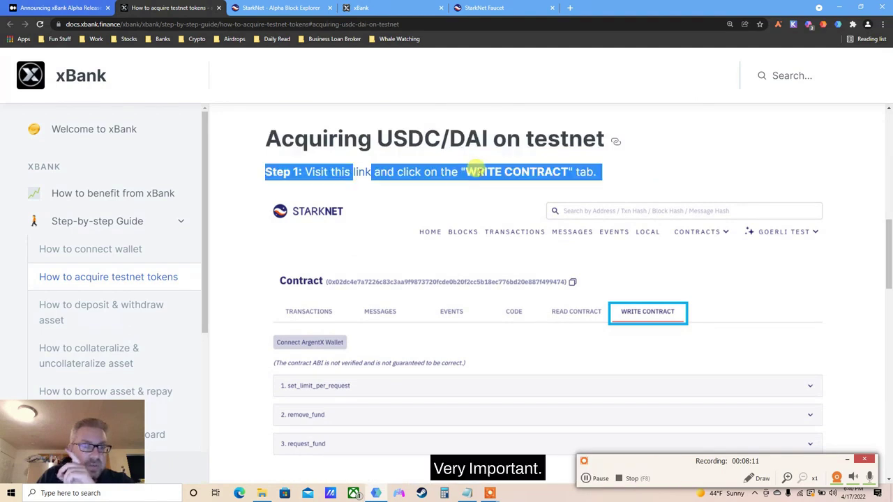
pyautogui.click(362, 173)
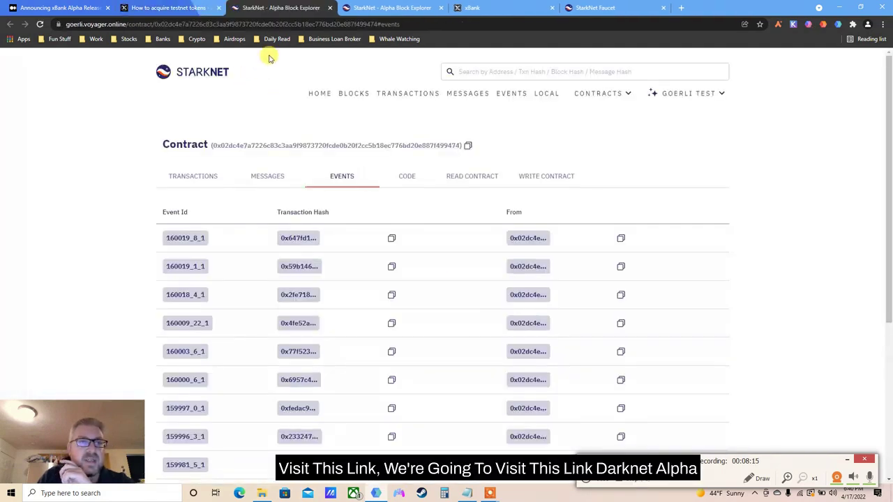
# - Return to the xBank guide, enlarge its Write Contract screenshot, and close the guide page
pyautogui.click(149, 6)
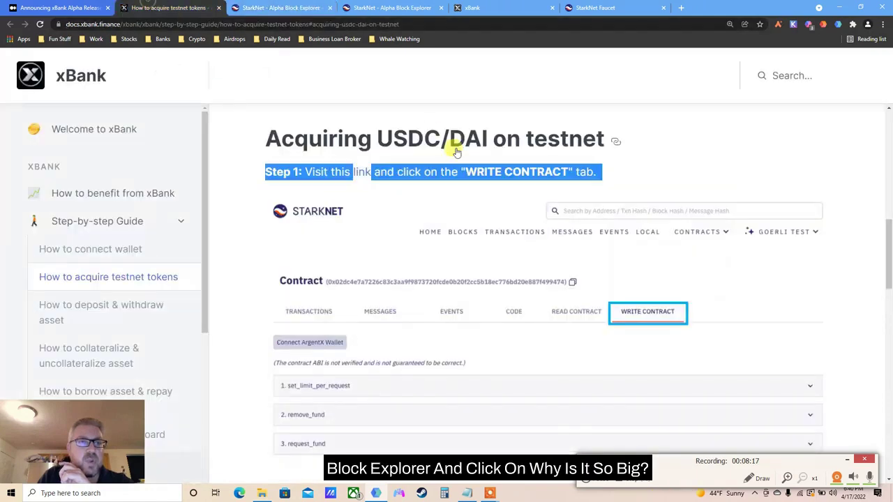
pyautogui.click(429, 225)
pyautogui.click(336, 103)
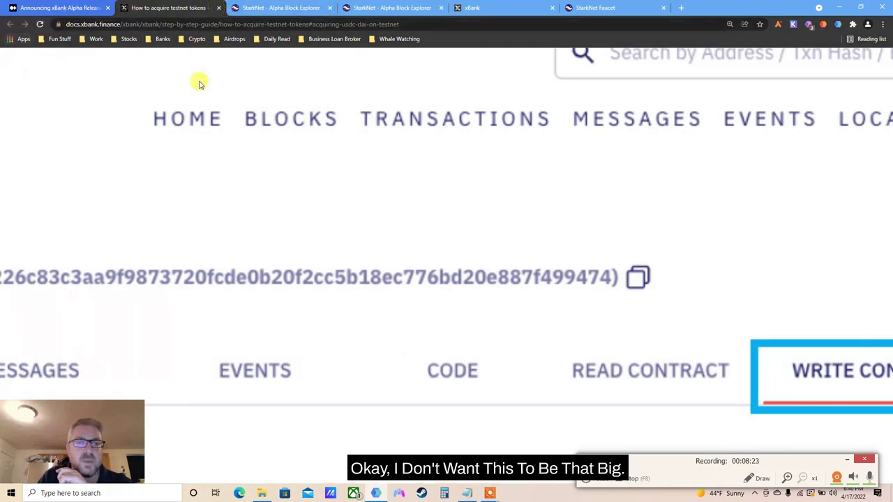
pyautogui.click(220, 8)
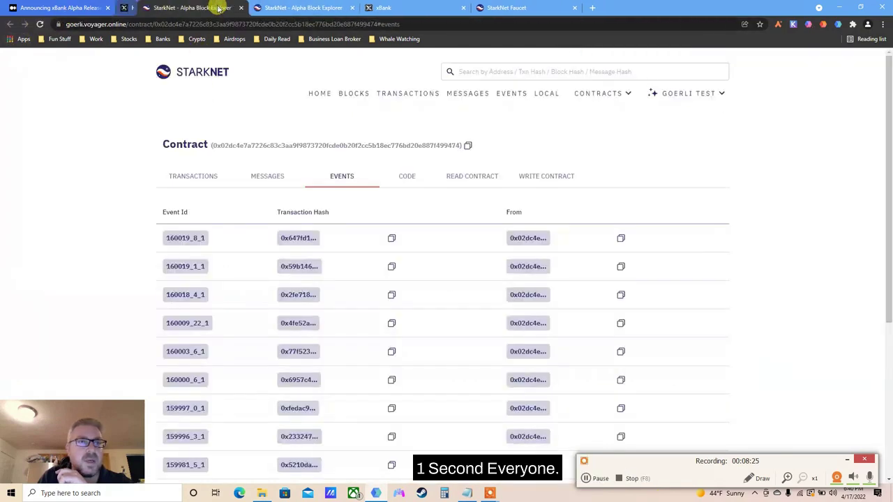
# - Return to the contract's Write Contract page, enlarge the page and examine its request_fund section
pyautogui.click(281, 8)
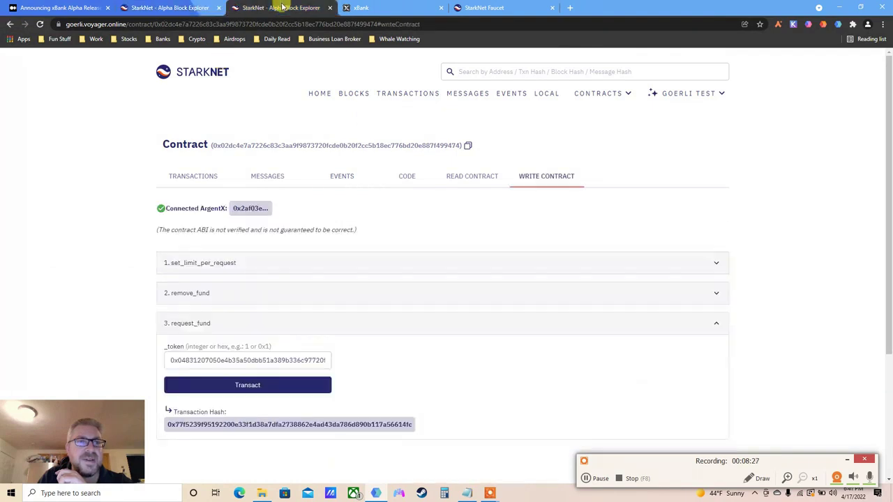
pyautogui.hotkey('ctrl', '+')
pyautogui.hotkey('ctrl', '+')
pyautogui.hotkey('ctrl', '+')
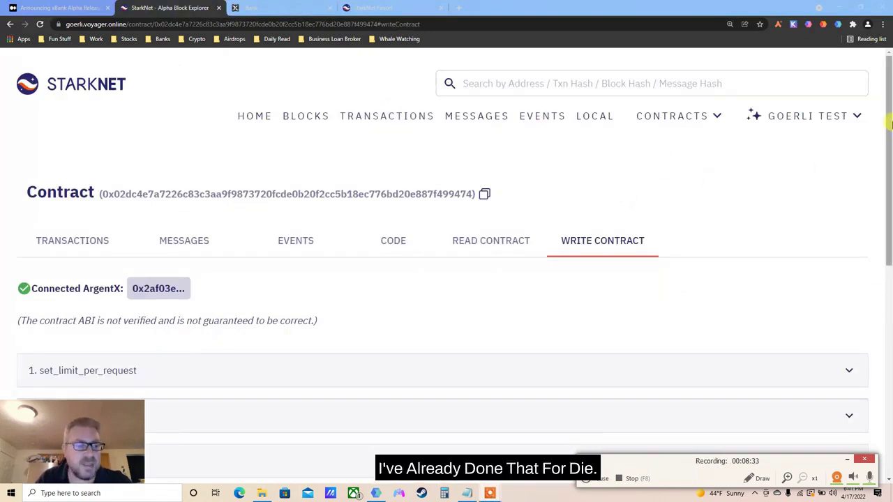
pyautogui.moveTo(889, 124); pyautogui.dragTo(879, 169)
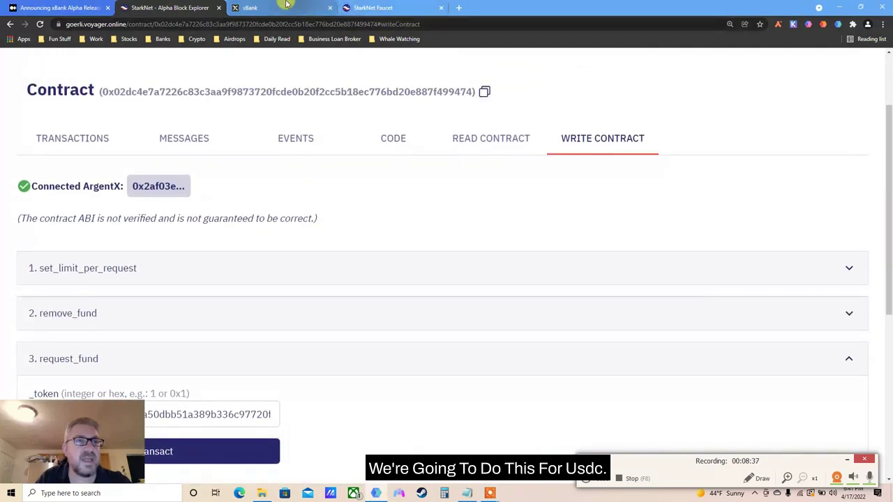
# - Look through the open browser pages and the announcement article for the guide on acquiring testnet USDC and DAI
pyautogui.click(314, 8)
pyautogui.click(365, 7)
pyautogui.click(59, 7)
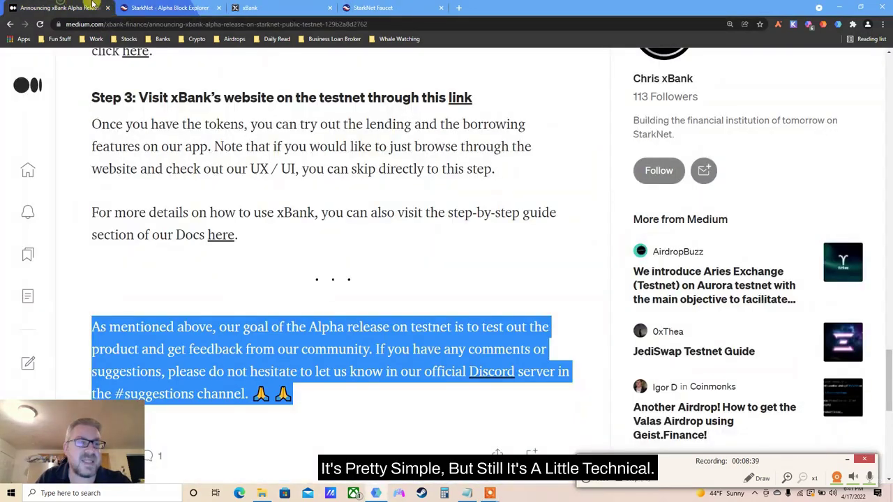
pyautogui.click(180, 7)
pyautogui.click(241, 6)
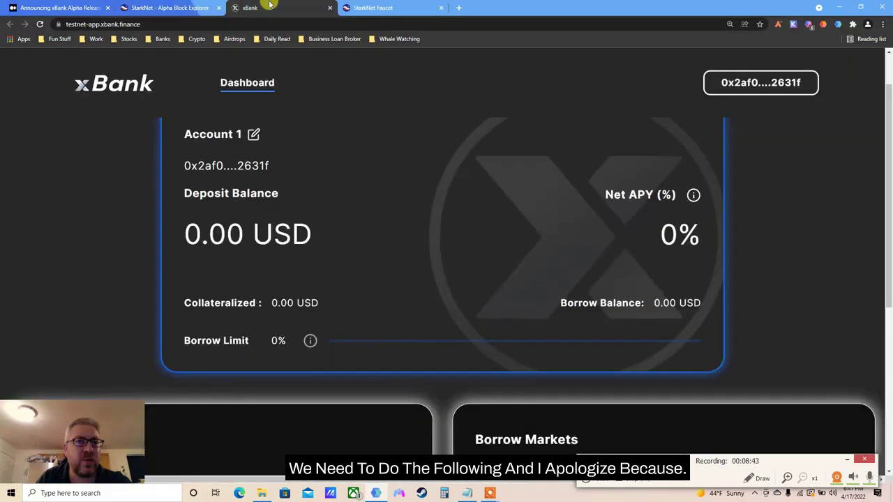
pyautogui.click(352, 7)
pyautogui.click(170, 7)
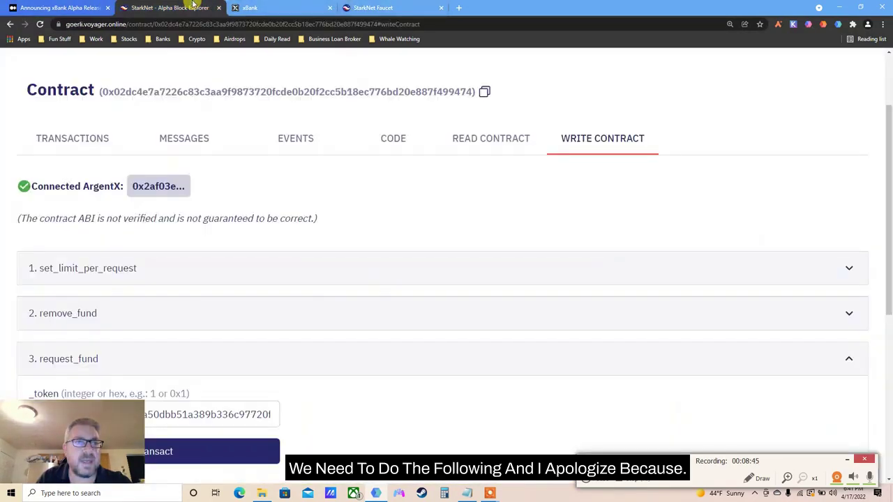
pyautogui.click(87, 6)
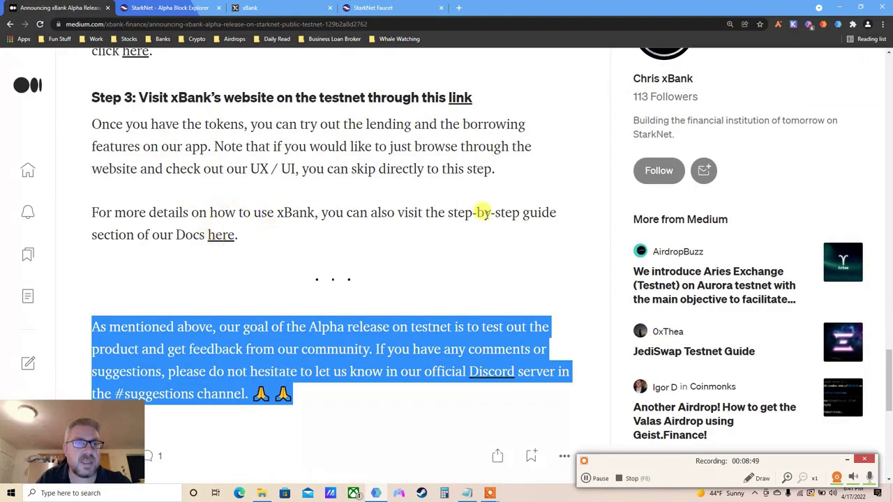
pyautogui.click(597, 478)
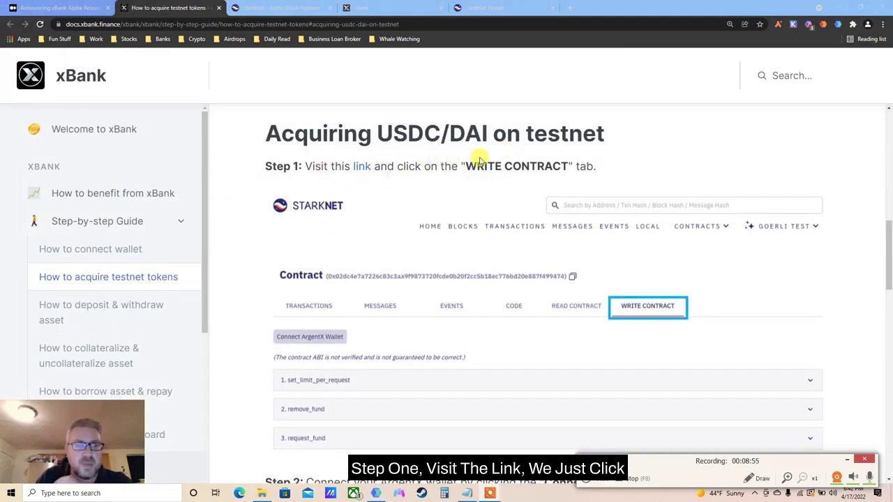
# - Read Step 2 of the xBank guide on connecting the ArgentX wallet to the contract page
pyautogui.moveTo(890, 232); pyautogui.dragTo(889, 284)
pyautogui.tripleClick(399, 165)
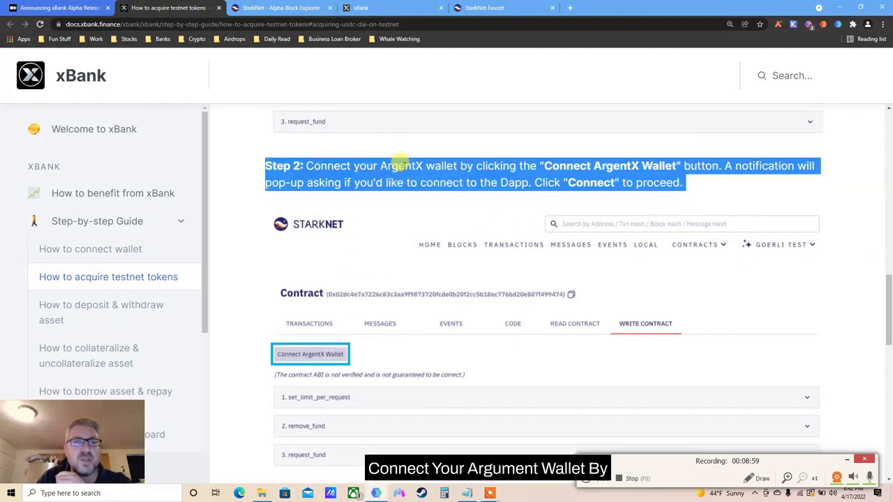
pyautogui.doubleClick(586, 166)
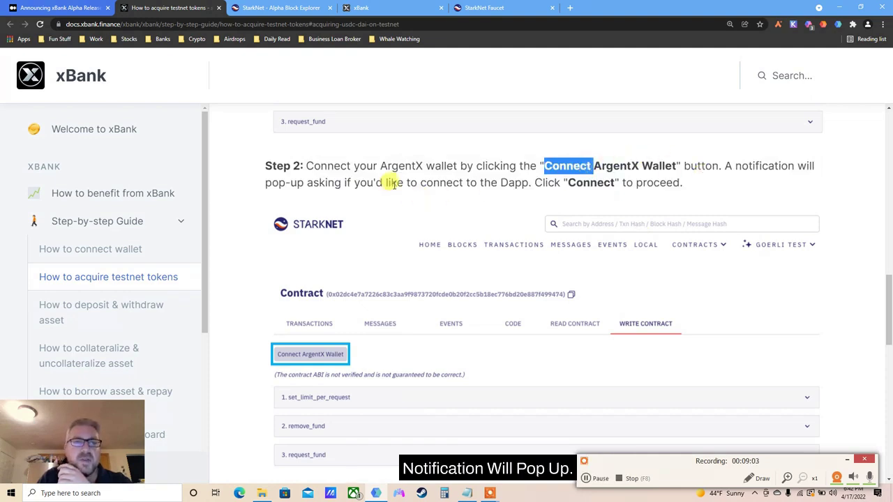
# - Check the connected ArgentX wallet on the StarkNet contract page, collapse set_limit_per_request, and view the request_fund section
pyautogui.click(286, 7)
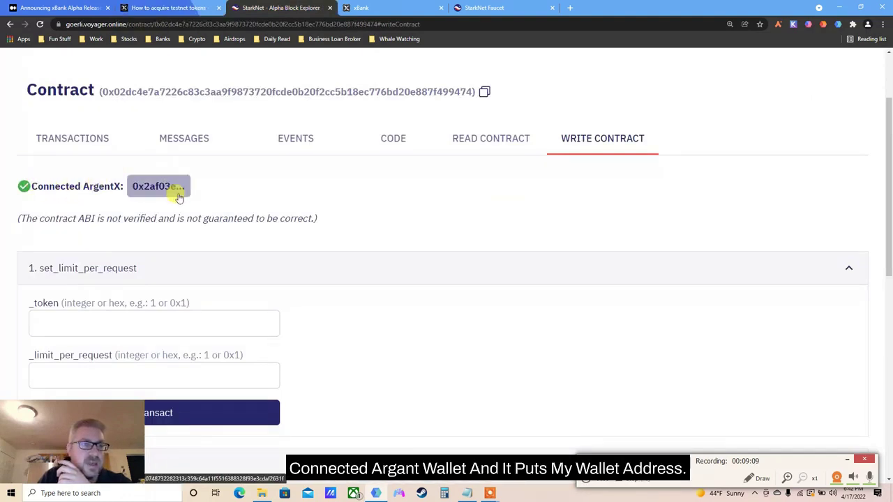
pyautogui.click(677, 263)
pyautogui.moveTo(890, 180); pyautogui.dragTo(889, 242)
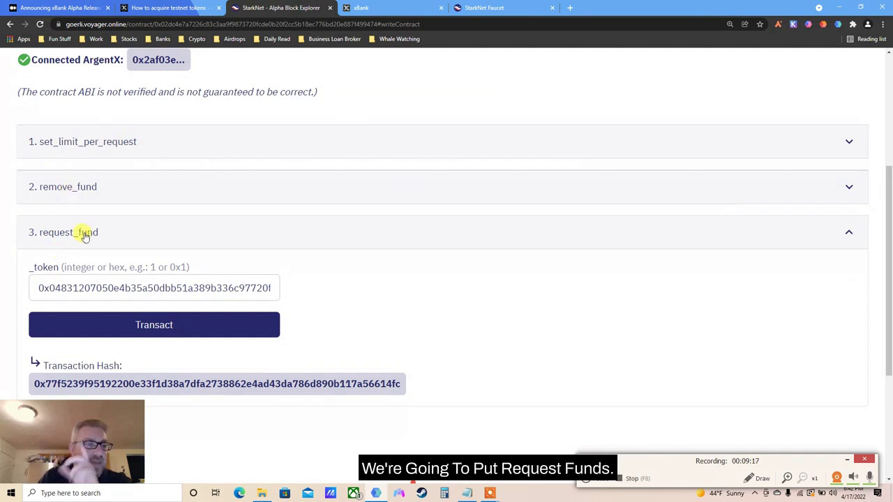
# - Read Step 3 of the xBank guide on requesting testnet tokens through request_fund and signing the transaction
pyautogui.click(168, 8)
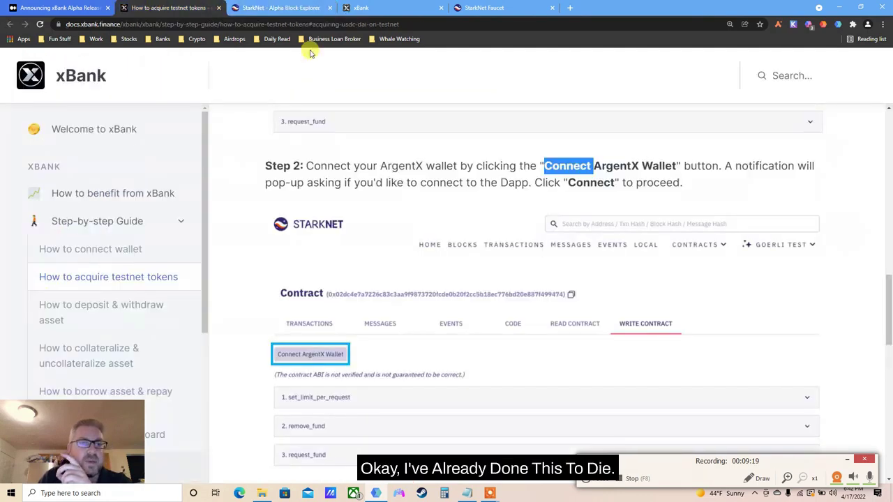
pyautogui.moveTo(890, 293); pyautogui.dragTo(891, 318)
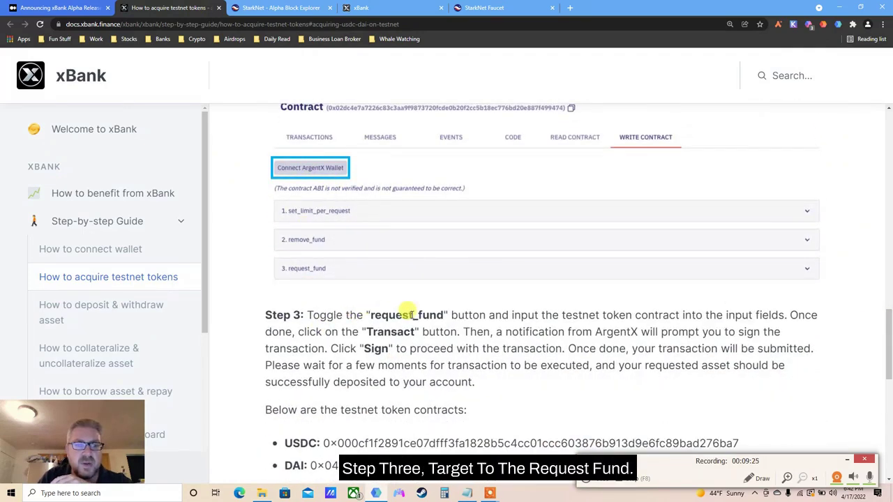
pyautogui.moveTo(372, 314); pyautogui.dragTo(450, 316)
pyautogui.scroll(-2, 889, 351)
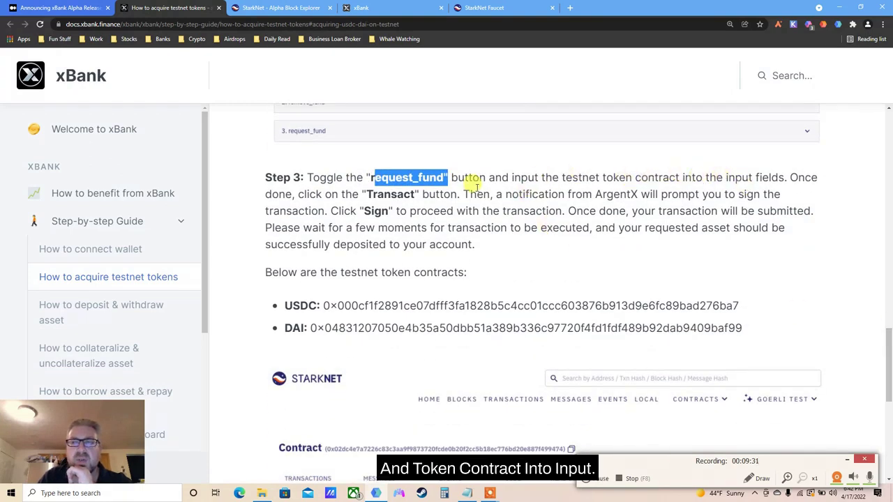
pyautogui.moveTo(376, 195); pyautogui.dragTo(420, 195)
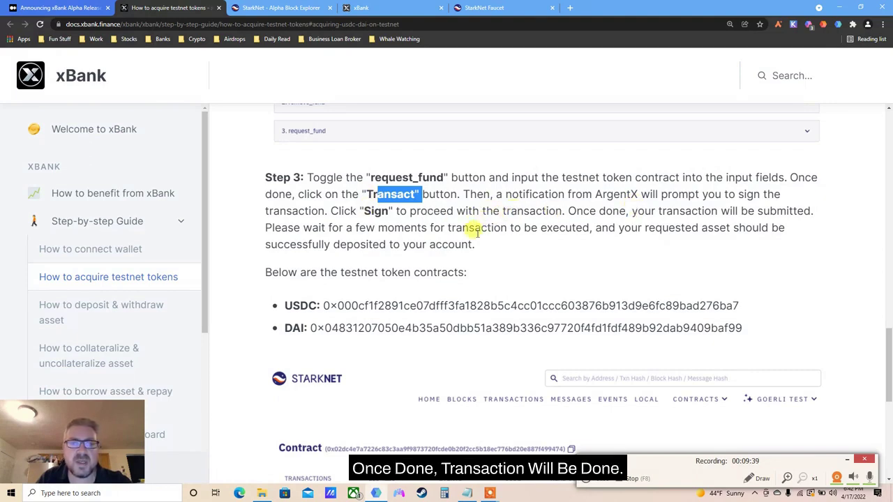
pyautogui.tripleClick(349, 229)
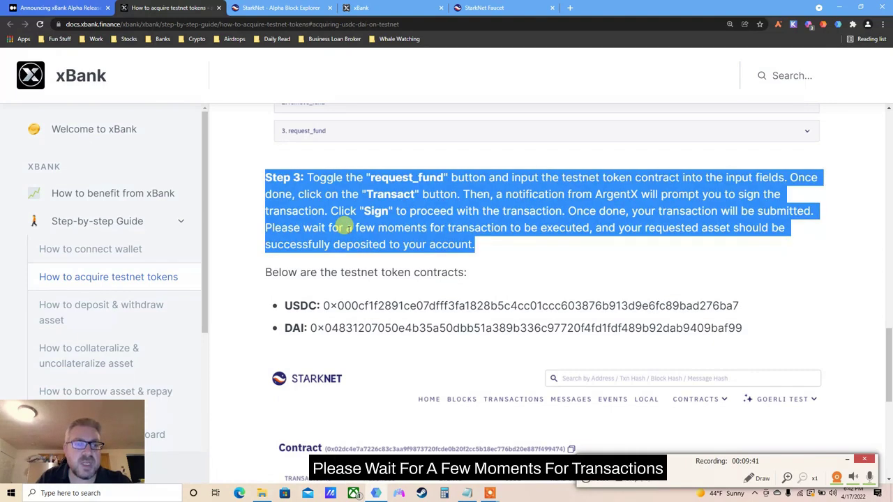
pyautogui.click(348, 229)
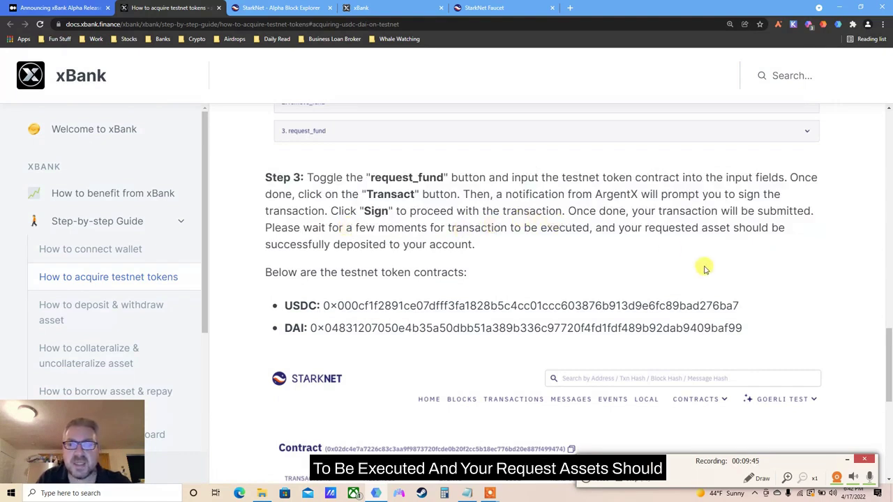
pyautogui.tripleClick(650, 228)
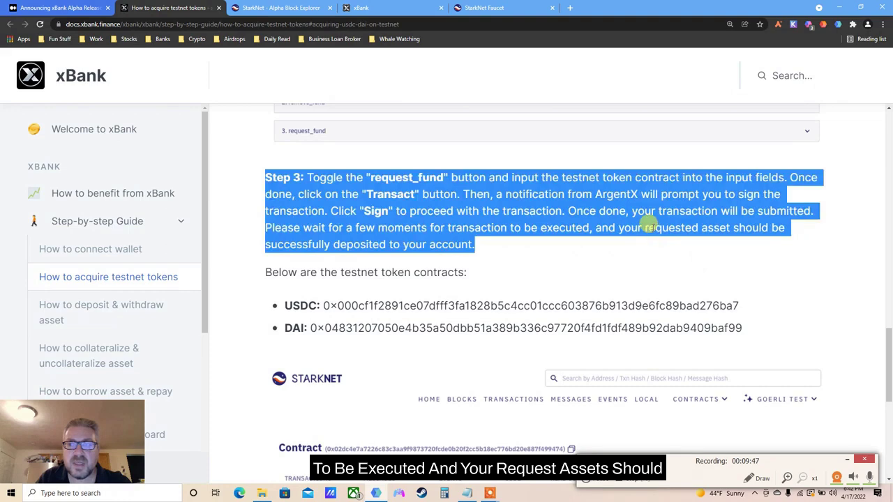
pyautogui.click(508, 229)
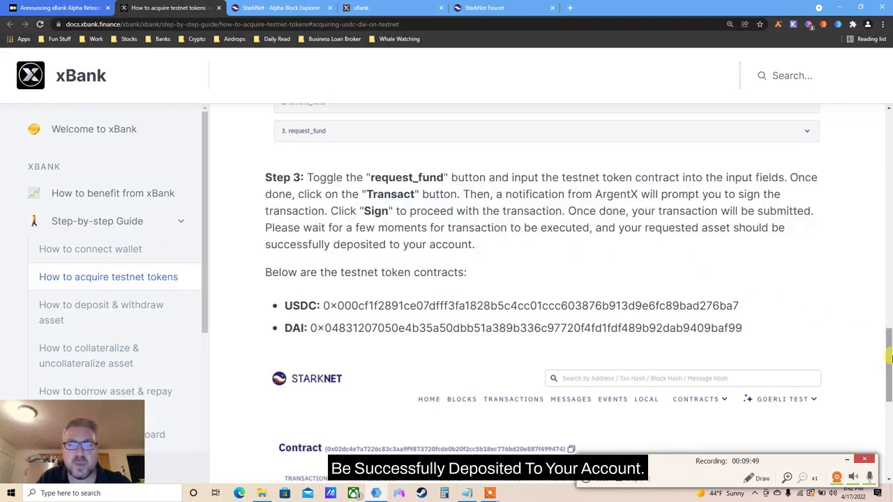
# - Copy the guide's USDC token contract 0x000cf1f2891ce07dfff3fa1828b5c4cc01ccc603876b913d9e6fc89bad276ba7 into the _token field of request_fund on the Voyager contract page
pyautogui.scroll(-2, 888, 351)
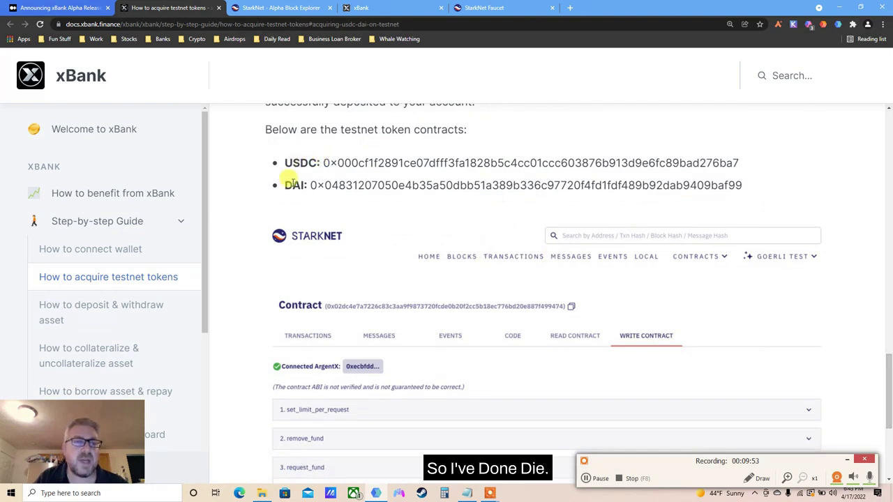
pyautogui.moveTo(325, 161); pyautogui.dragTo(738, 159)
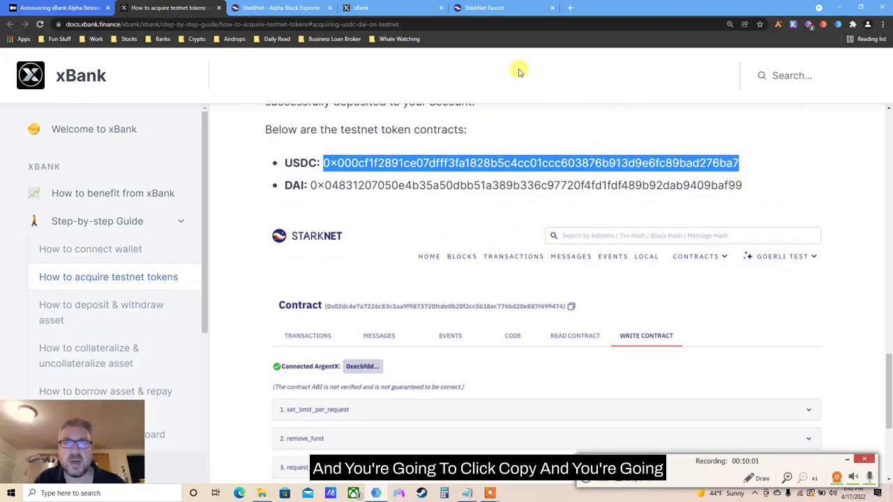
pyautogui.click(282, 7)
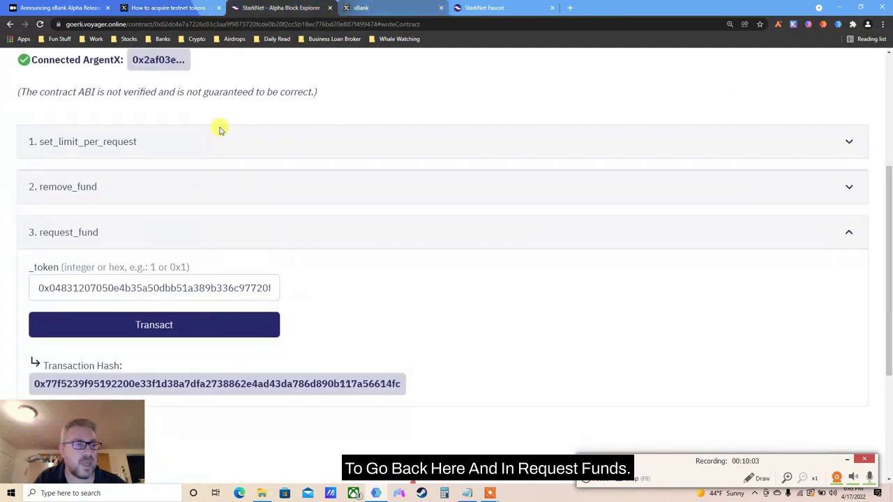
pyautogui.click(88, 232)
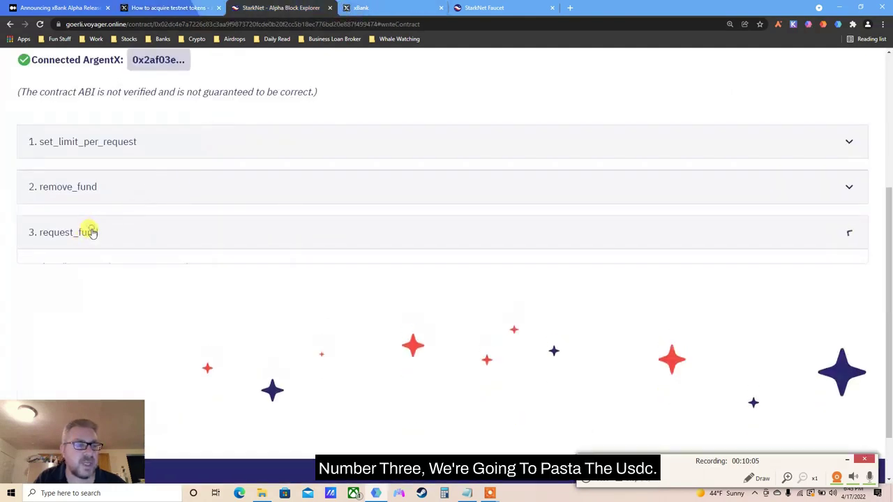
pyautogui.click(88, 231)
pyautogui.click(132, 287)
pyautogui.hotkey('ctrl', 'a')
pyautogui.write('0x000cf1f2891ce07dfff3fa1828b5c4cc01ccc60387')
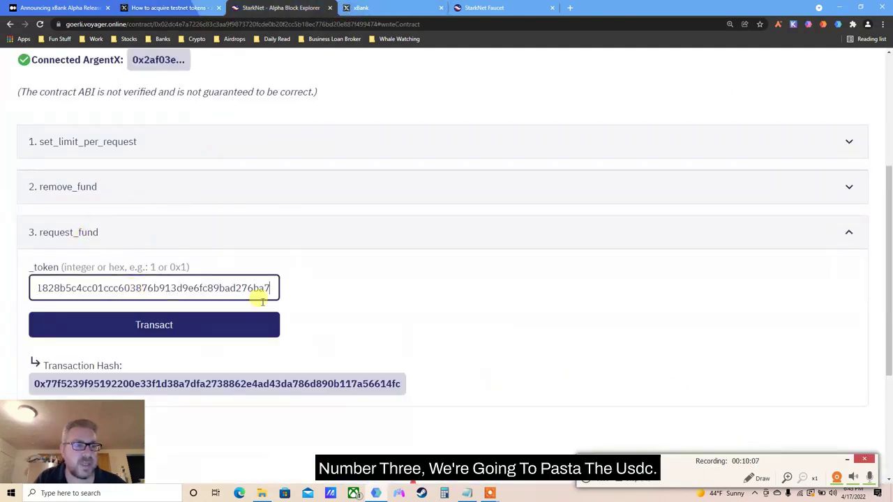
pyautogui.click(321, 303)
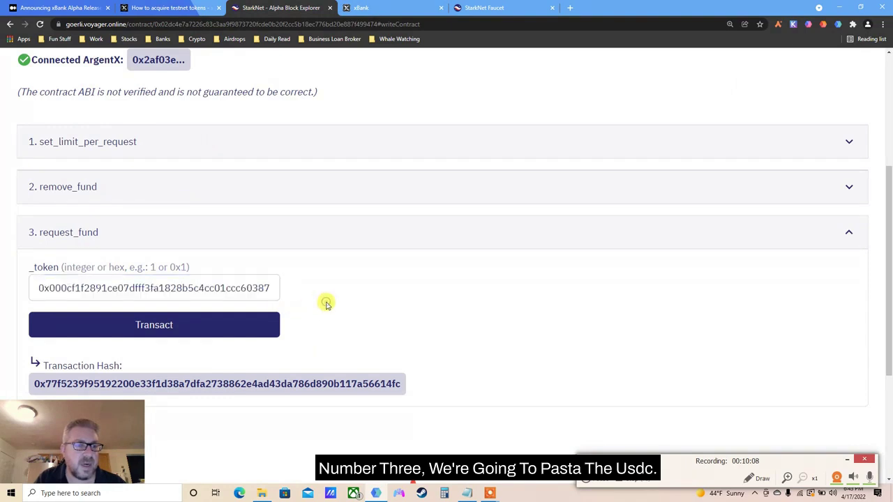
# - Submit the USDC request_fund transaction and sign it in ArgentX after checking the network fee
pyautogui.click(160, 325)
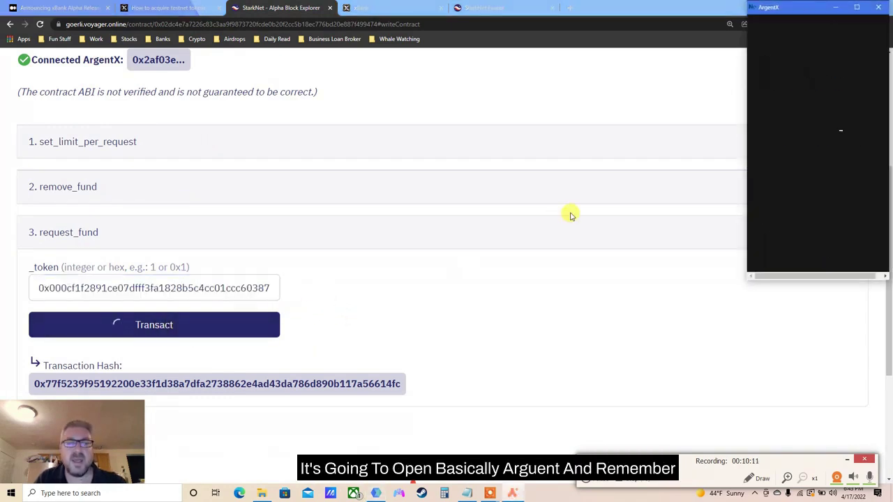
pyautogui.moveTo(797, 13); pyautogui.dragTo(645, 63)
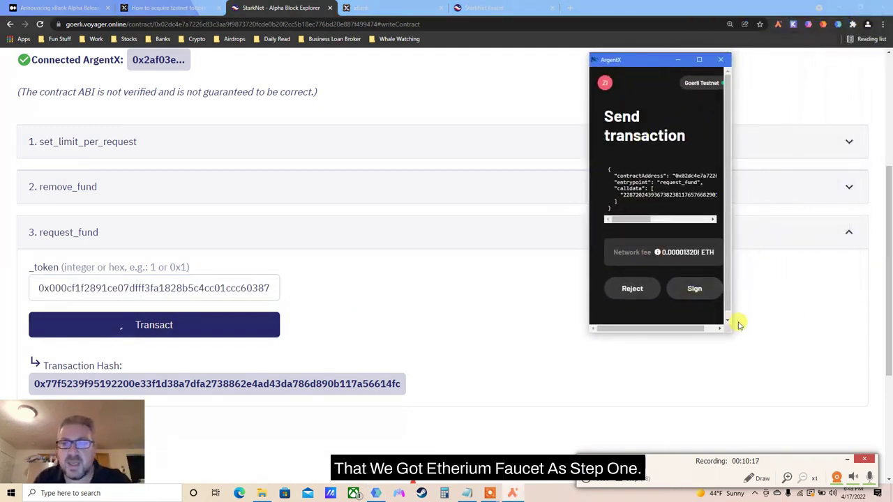
pyautogui.scroll(-1, 726, 315)
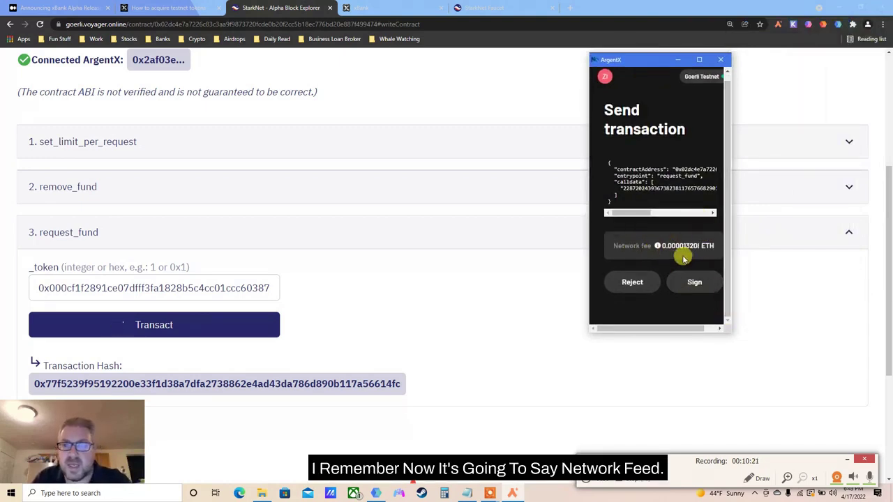
pyautogui.moveTo(668, 244); pyautogui.dragTo(675, 258)
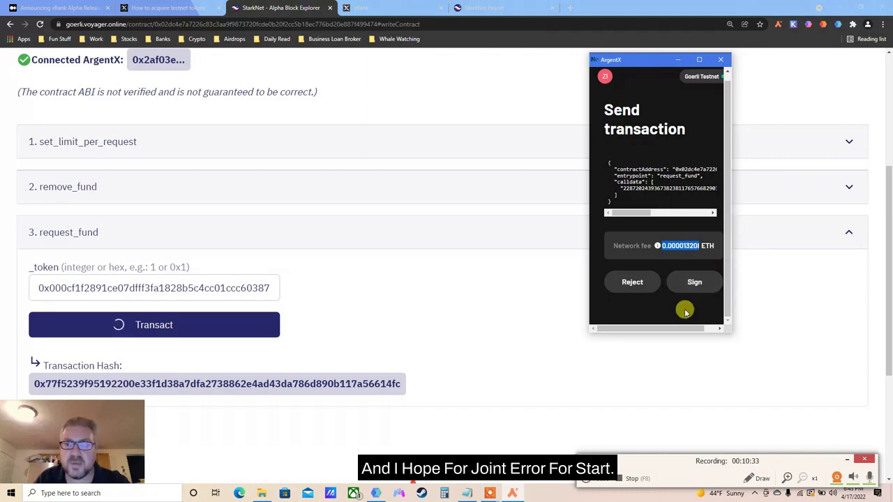
pyautogui.click(693, 280)
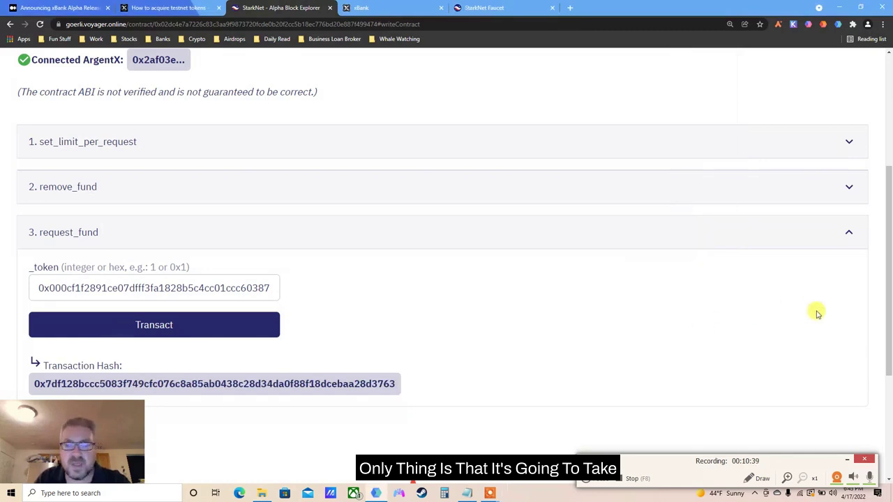
# - Preview the USDC contract address in ArgentX's Add tokens form and return to the token list without adding it
pyautogui.scroll(-1, 889, 285)
pyautogui.moveTo(889, 285); pyautogui.dragTo(889, 304)
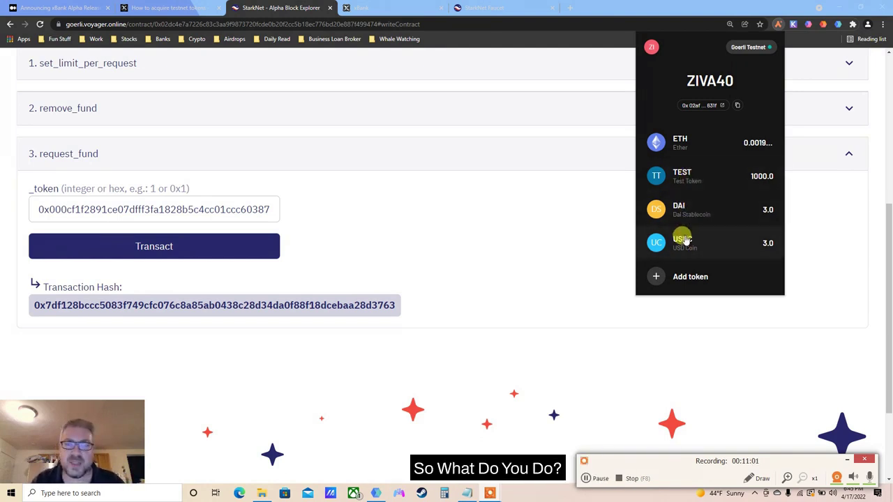
pyautogui.click(689, 278)
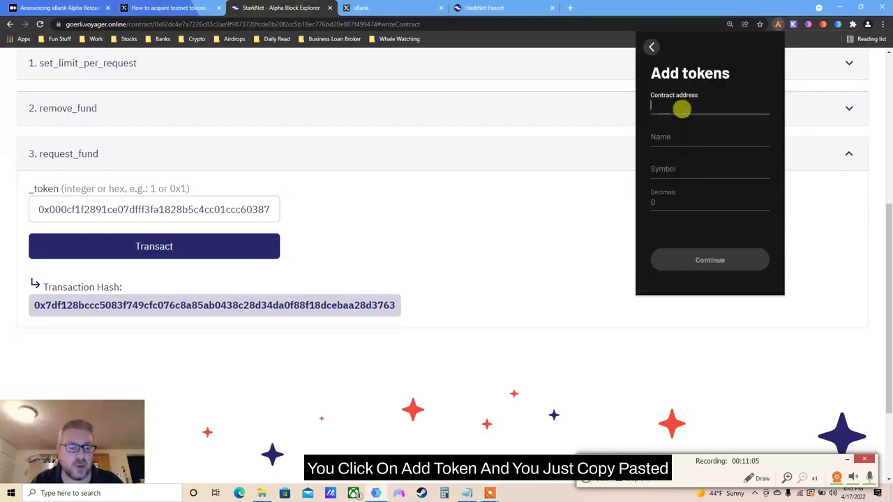
pyautogui.write('0x000cf1f2891ce07dfff3fa1828b5c4cc01ccc60387')
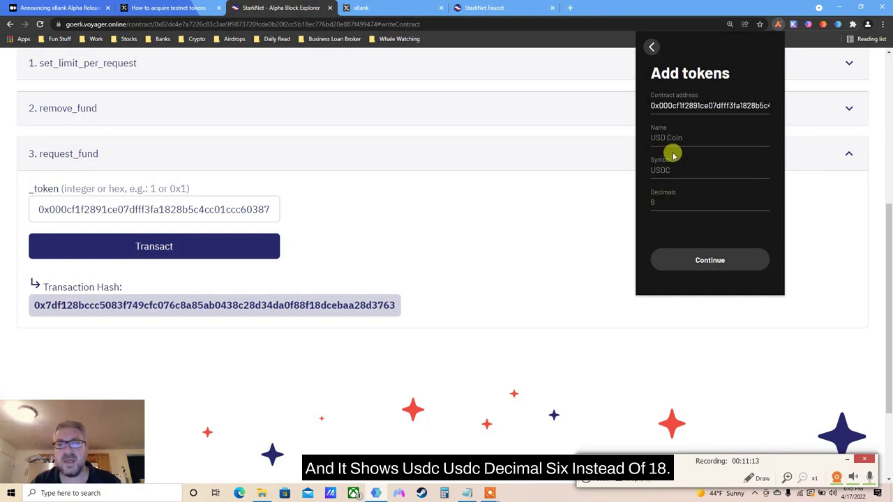
pyautogui.click(650, 47)
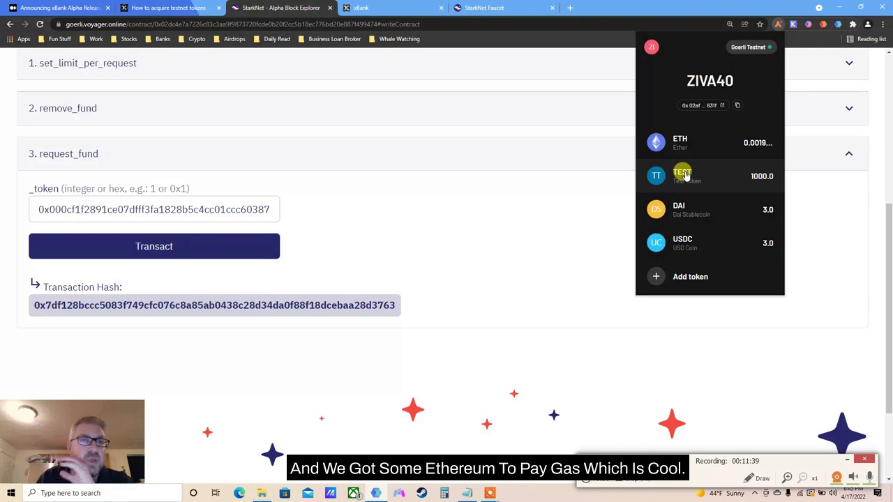
# - Switch to the xBank dashboard and examine the account summary, the Deposit and Borrow Markets, and the DAI collateral setting
pyautogui.click(374, 6)
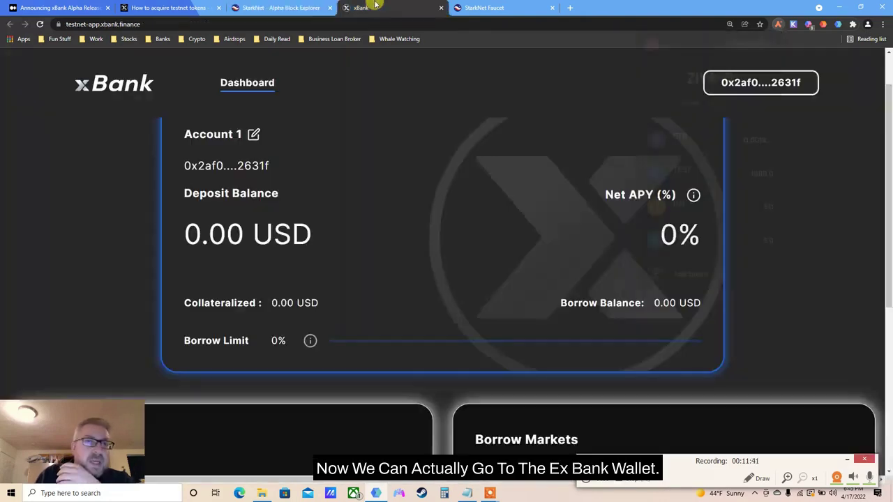
pyautogui.scroll(1, 889, 70)
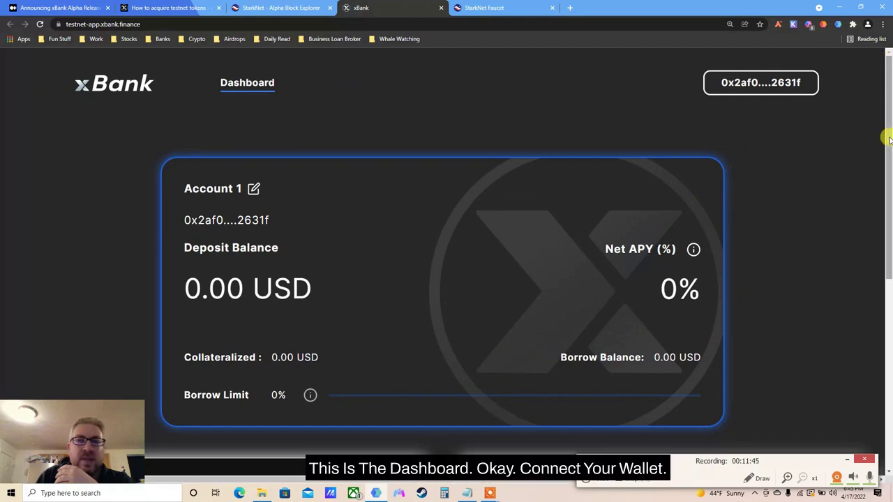
pyautogui.moveTo(887, 133); pyautogui.dragTo(887, 289)
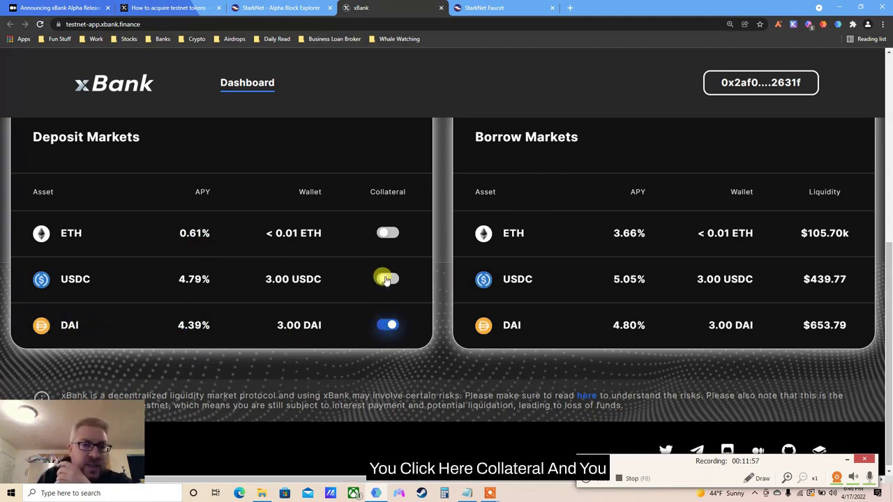
pyautogui.click(387, 325)
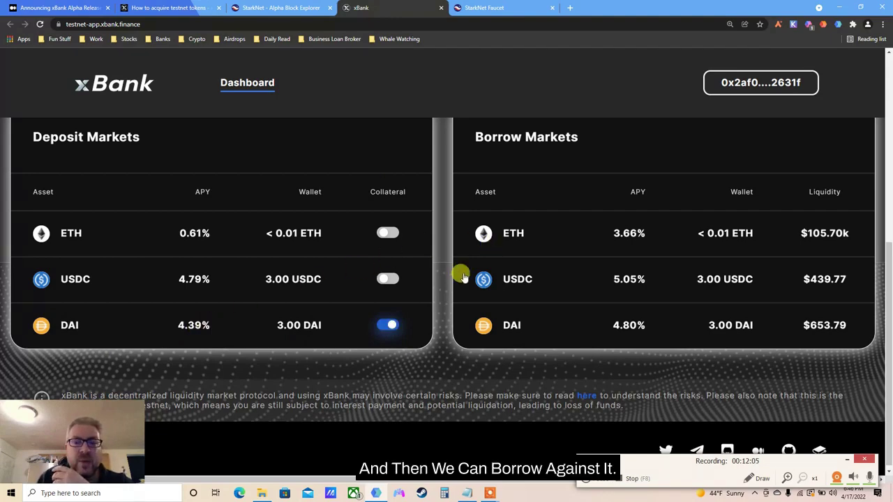
# - Open the DAI deposit form, set the amount to 2.5 DAI, and check the resulting maximum borrow limit
pyautogui.click(193, 330)
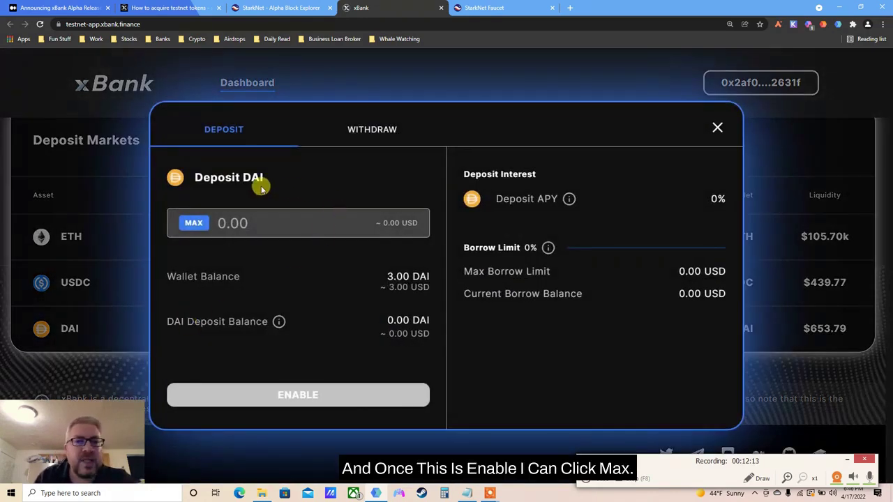
pyautogui.click(187, 229)
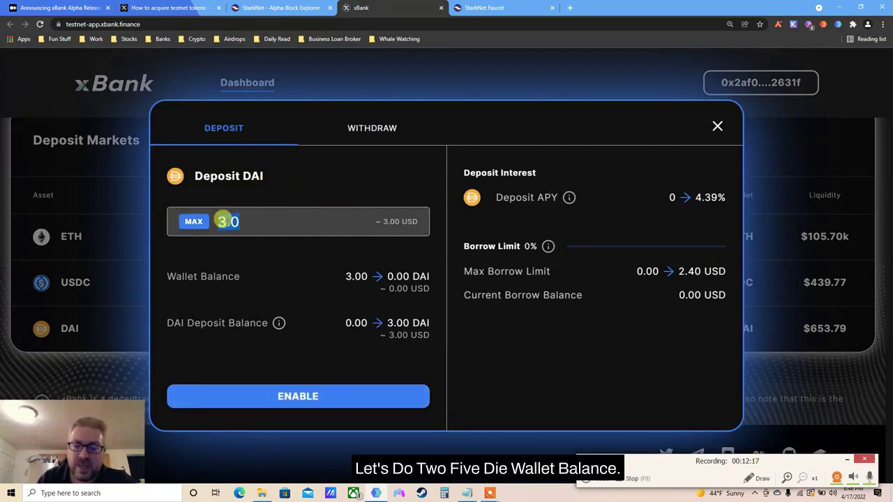
pyautogui.write('2.5')
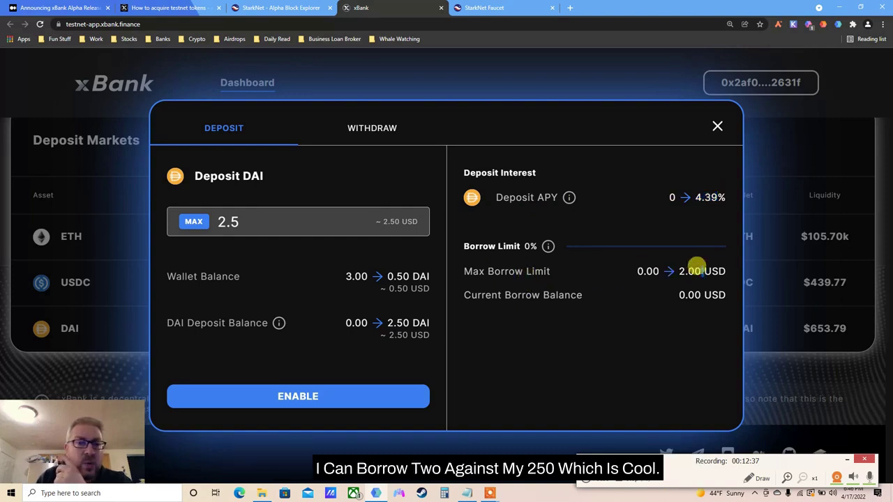
pyautogui.tripleClick(697, 268)
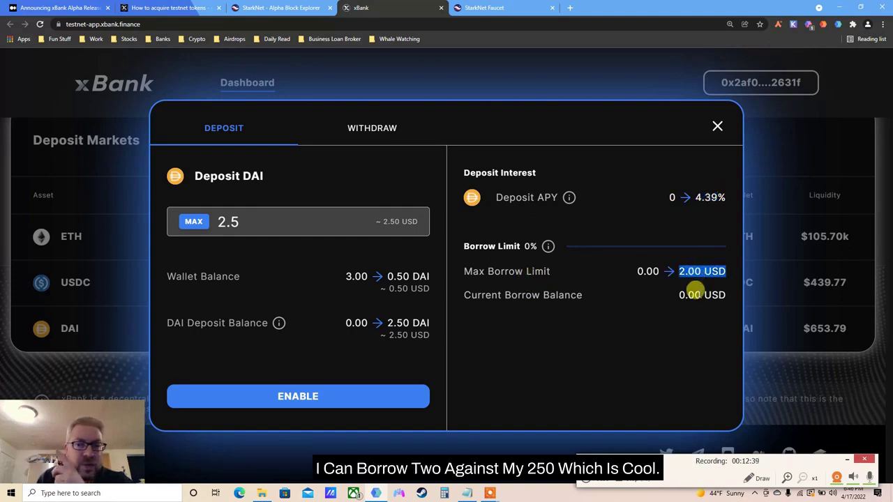
# - Enable DAI for depositing in xBank and sign the approval transaction in ArgentX
pyautogui.click(413, 395)
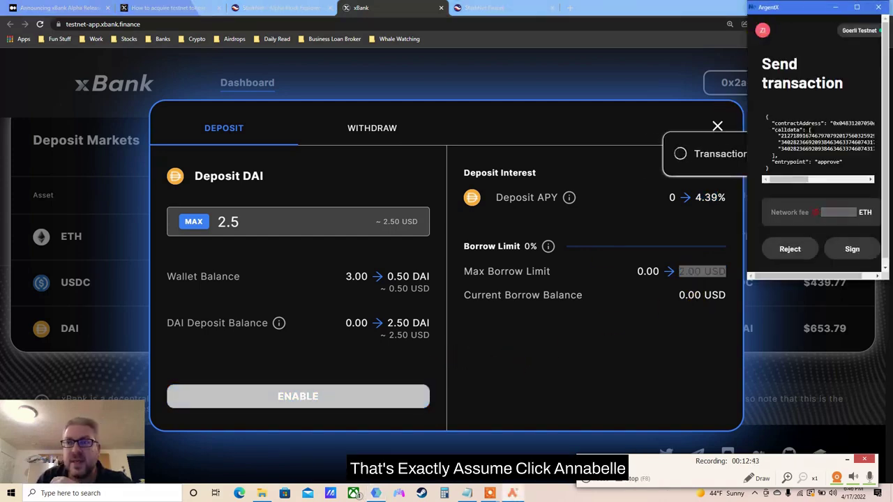
pyautogui.moveTo(795, 10); pyautogui.dragTo(573, 108)
pyautogui.click(626, 344)
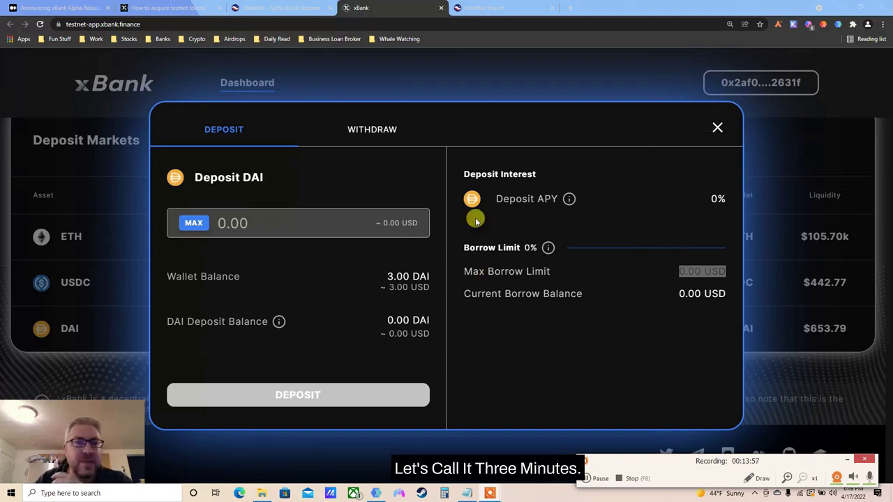
# - Recheck the DAI deposit form, close it, and reload the dashboard to refresh the account summary
pyautogui.click(62, 240)
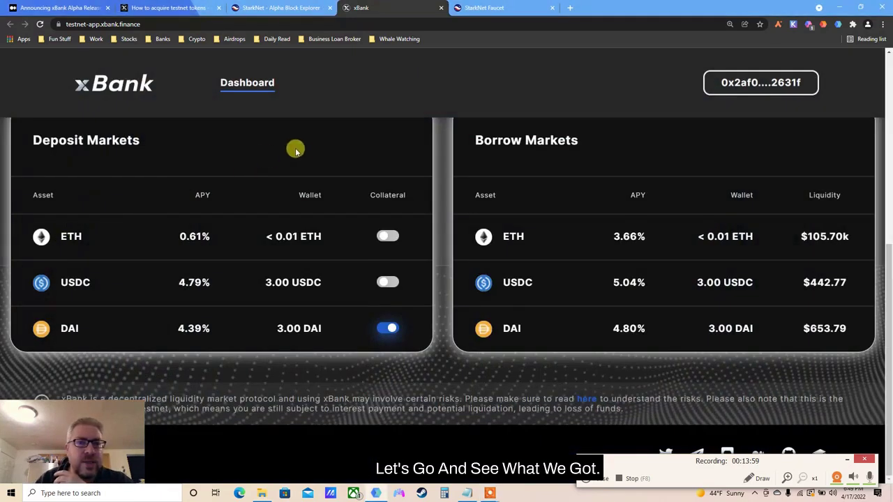
pyautogui.click(69, 327)
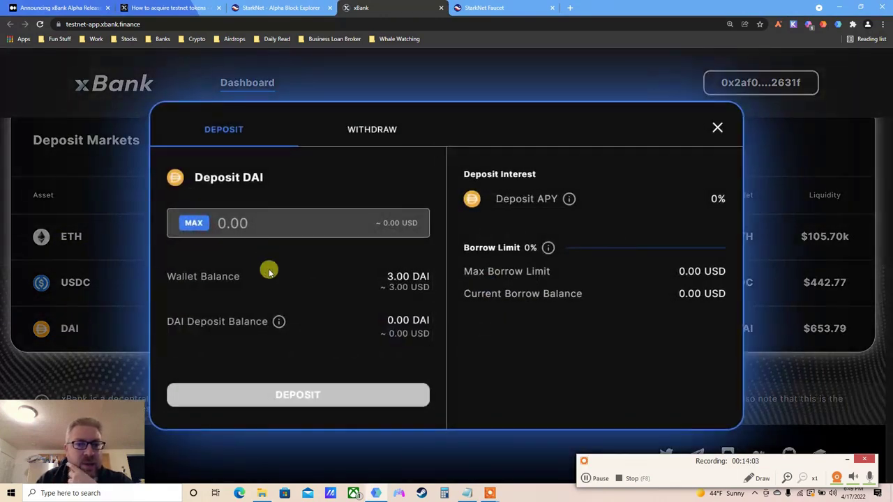
pyautogui.click(717, 130)
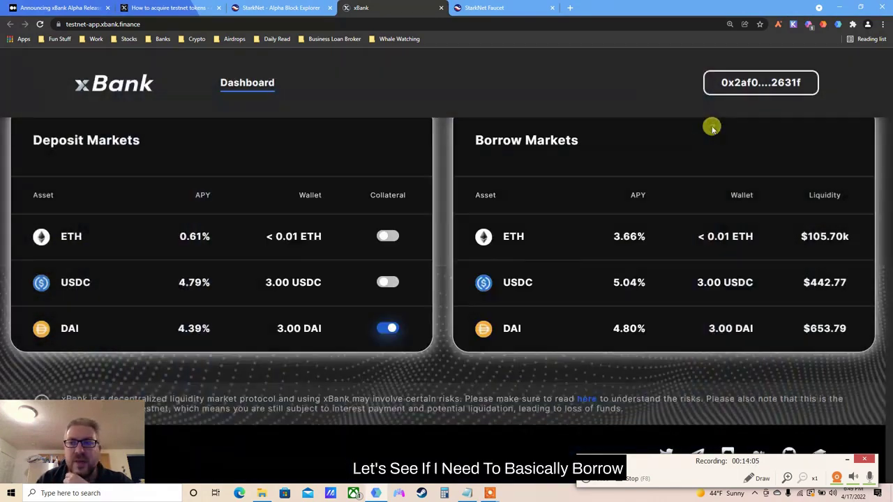
pyautogui.click(884, 132)
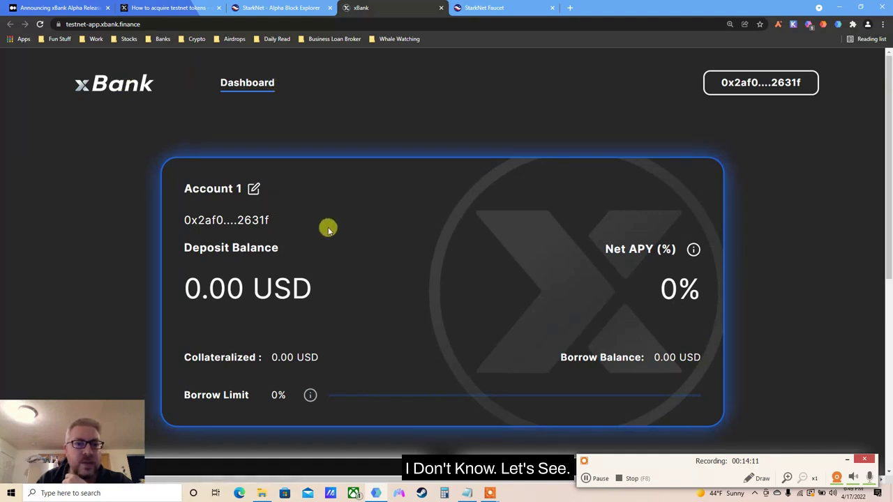
pyautogui.press('F5')
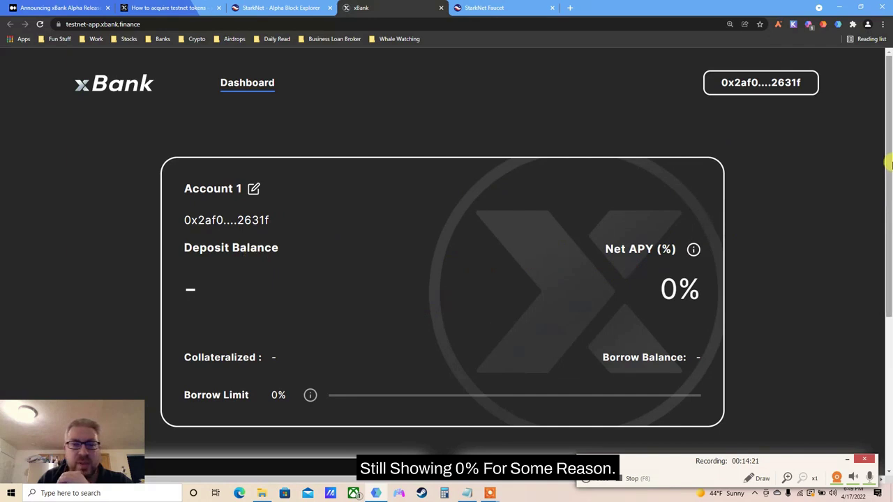
# - Reopen the DAI form from the Deposit Markets and review its Deposit and Withdraw views
pyautogui.moveTo(888, 163); pyautogui.dragTo(875, 315)
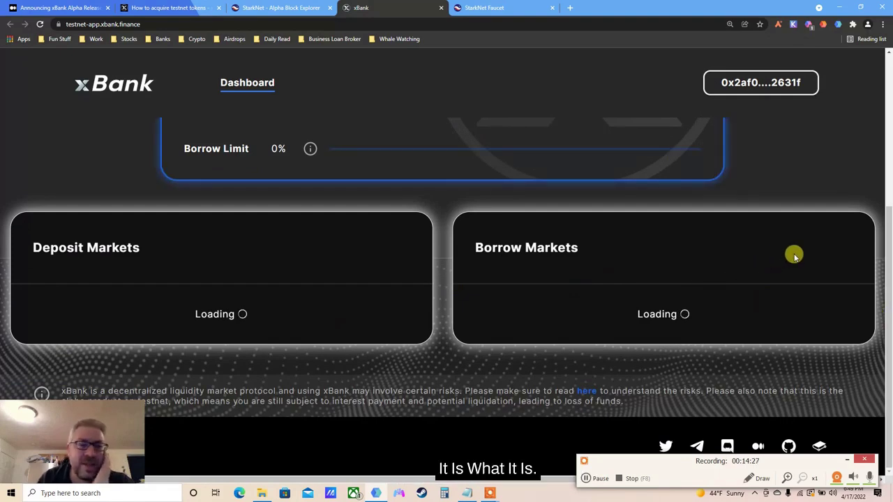
pyautogui.moveTo(888, 251); pyautogui.dragTo(868, 325)
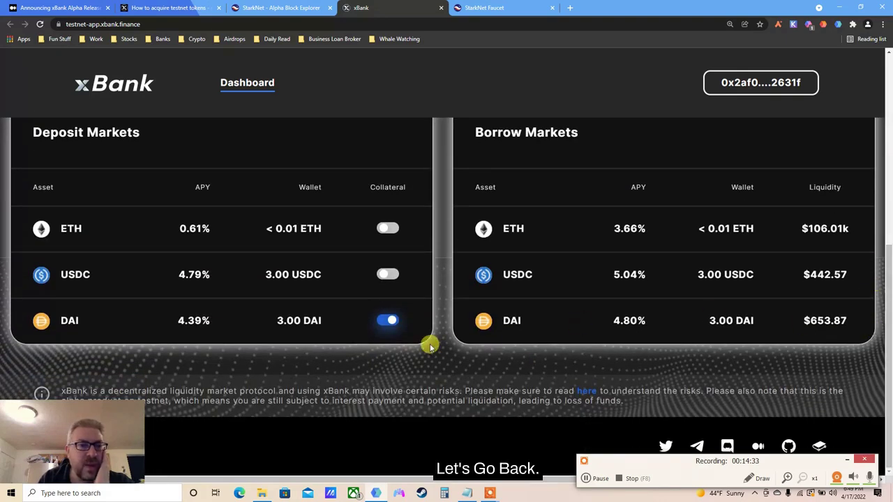
pyautogui.click(183, 327)
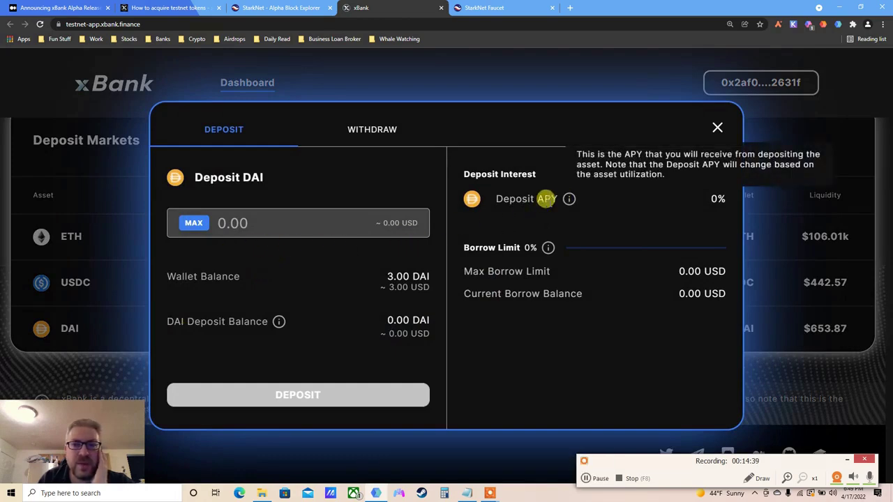
pyautogui.click(362, 126)
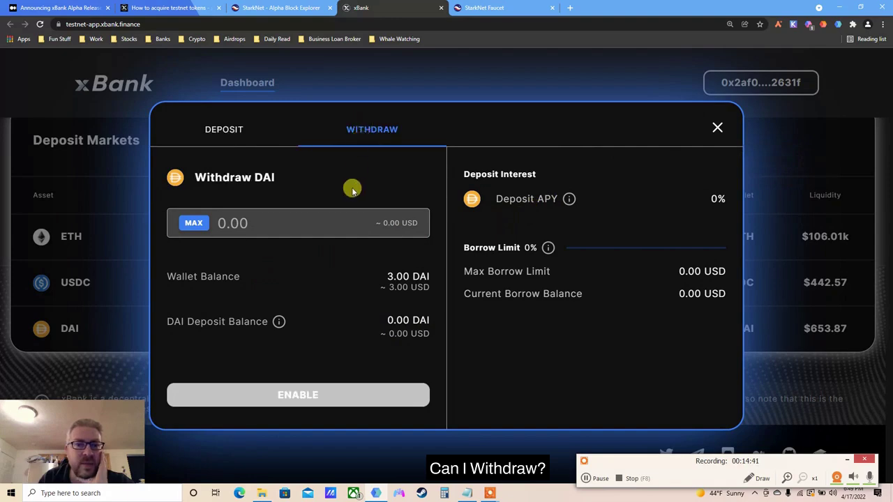
pyautogui.click(227, 130)
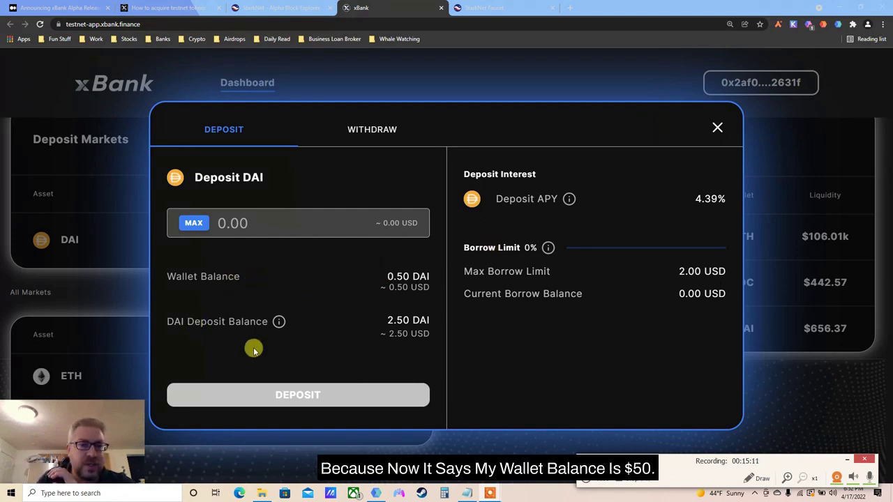
# - Check the token balances in ArgentX against the DAI deposit balance in xBank, and close the deposit form
pyautogui.click(778, 26)
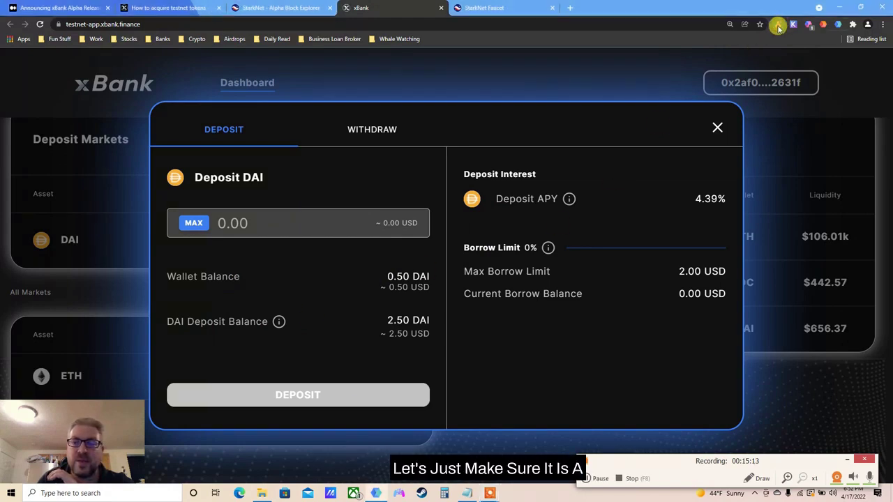
pyautogui.click(778, 26)
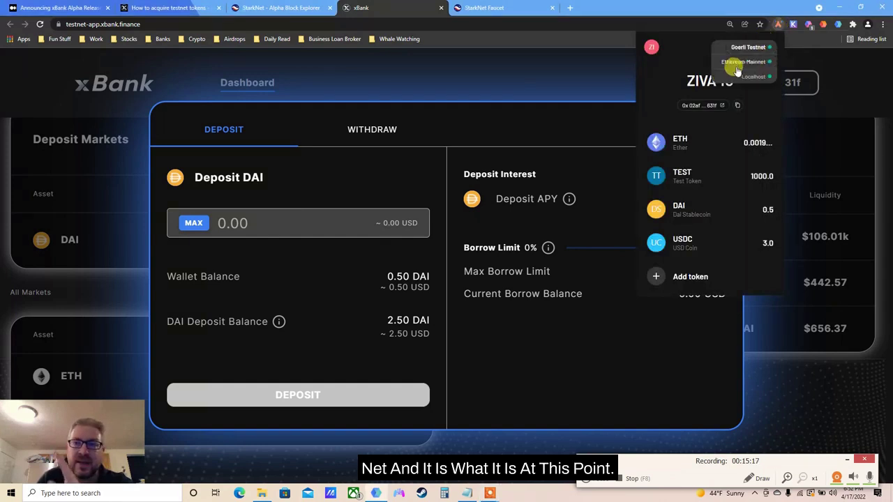
pyautogui.click(552, 348)
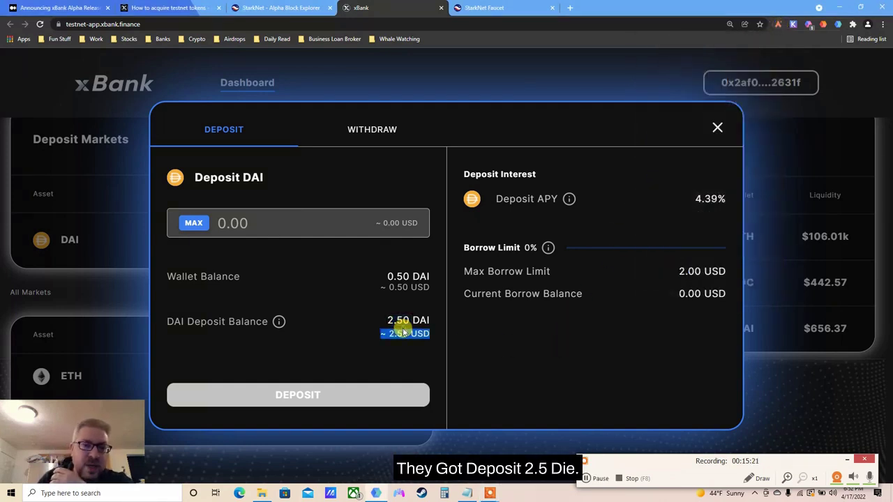
pyautogui.moveTo(407, 319); pyautogui.dragTo(412, 319)
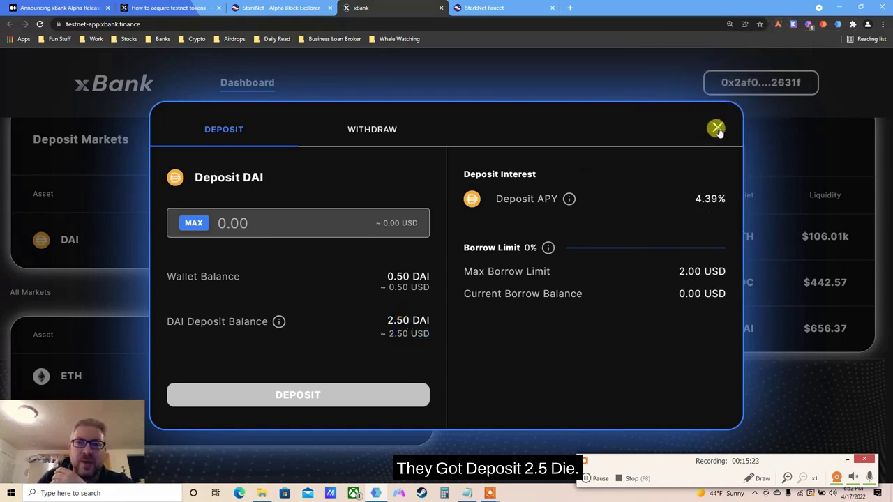
pyautogui.click(715, 127)
# - Examine the deposit balance and Net APY in the account summary
pyautogui.moveTo(880, 132); pyautogui.dragTo(883, 97)
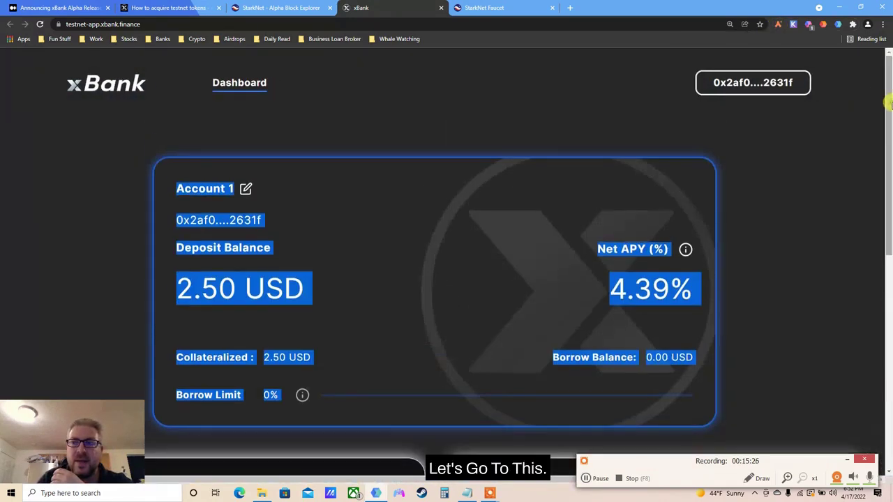
pyautogui.click(495, 244)
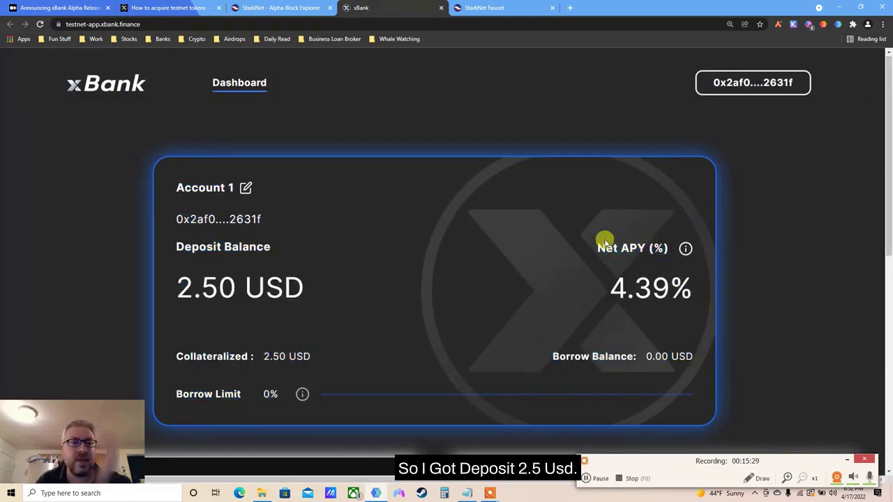
pyautogui.tripleClick(245, 277)
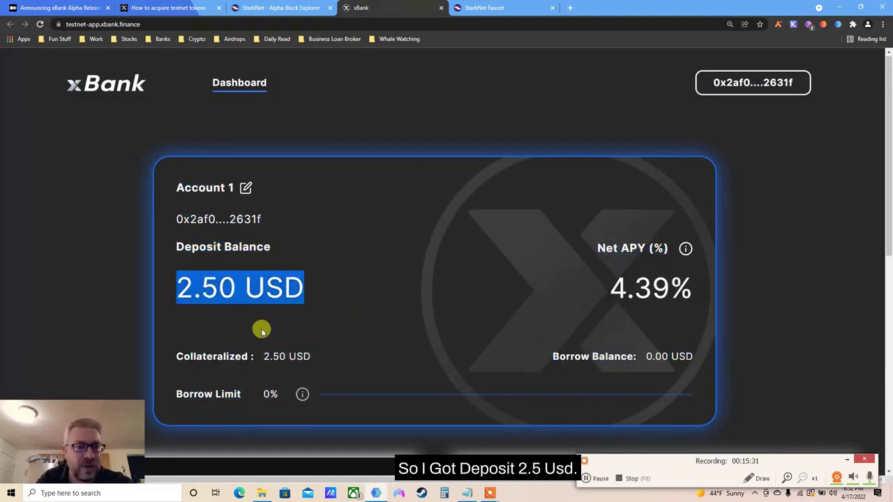
pyautogui.click(631, 287)
pyautogui.doubleClick(631, 287)
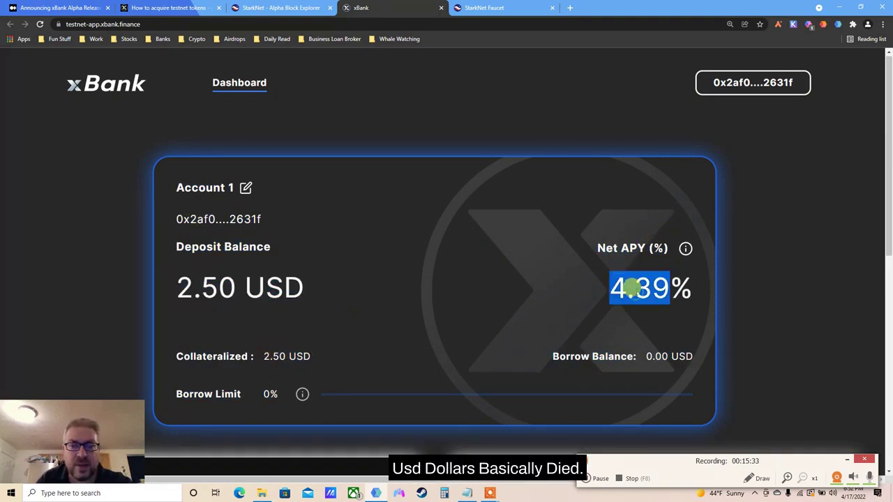
pyautogui.click(631, 288)
# - Review the Borrow Markets and preview the ETH and DAI borrow forms without entering an amount
pyautogui.moveTo(889, 145); pyautogui.dragTo(889, 323)
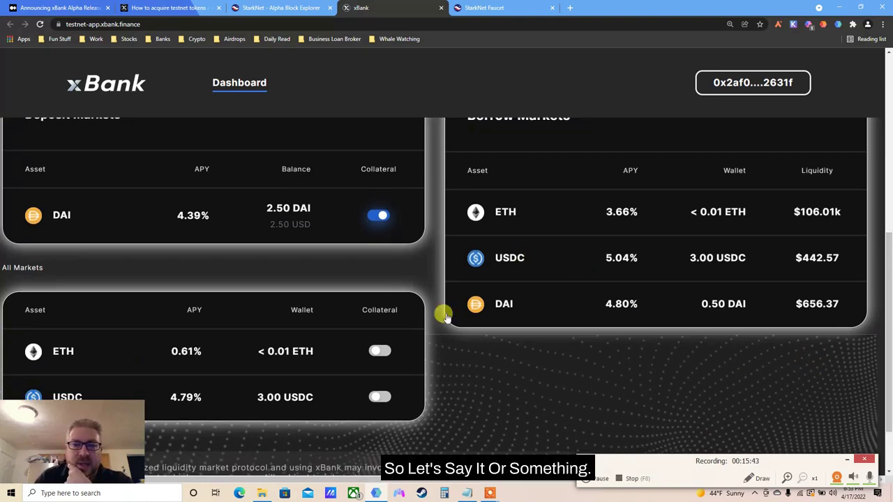
pyautogui.moveTo(891, 308); pyautogui.dragTo(868, 311)
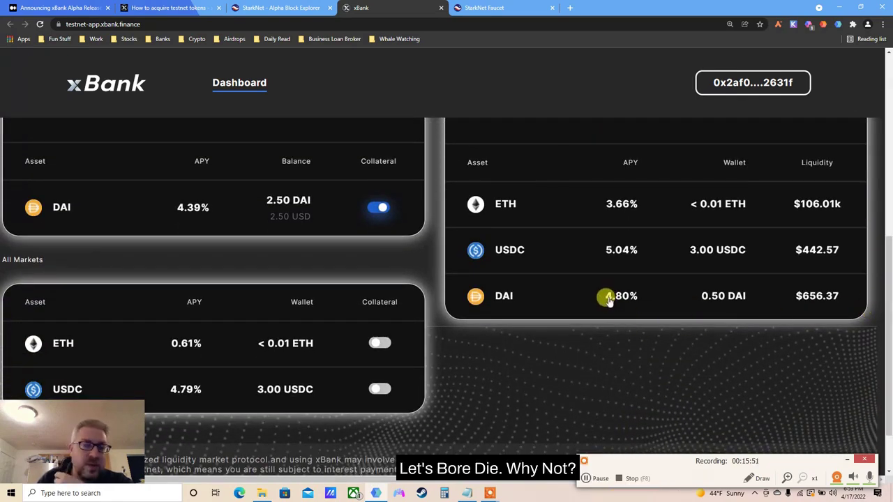
pyautogui.click(625, 204)
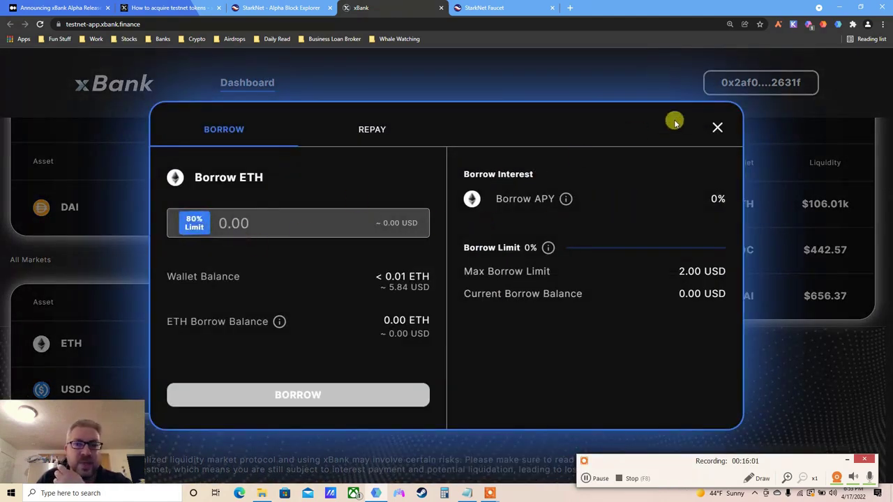
pyautogui.click(717, 127)
pyautogui.click(621, 309)
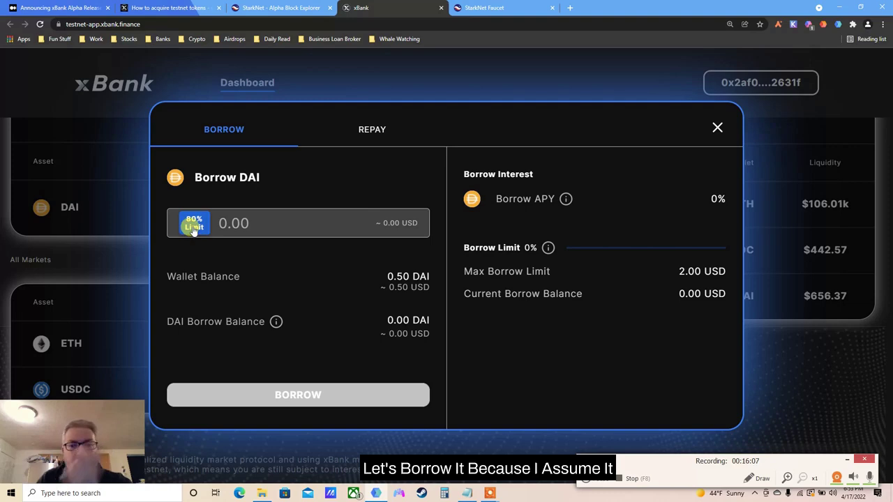
pyautogui.click(716, 127)
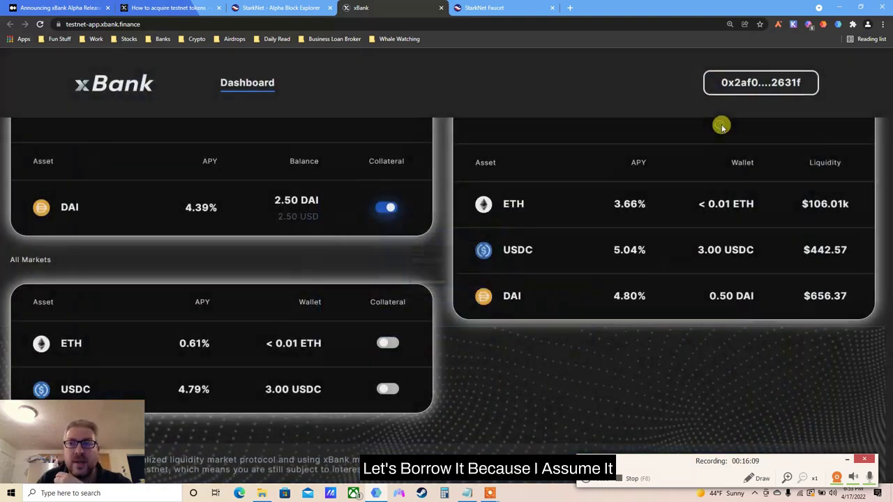
# - Open the ETH borrow form, fill in the 80% limit amount, and trim it to 0.0005 ETH
pyautogui.click(611, 203)
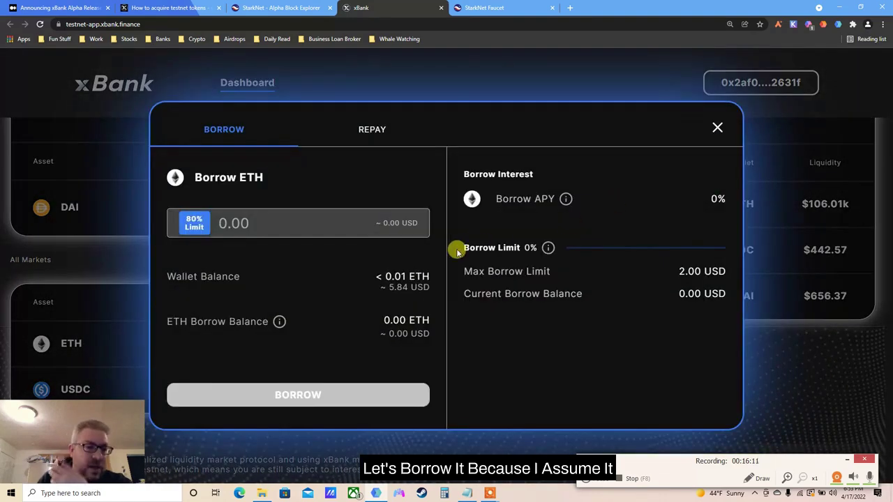
pyautogui.click(194, 222)
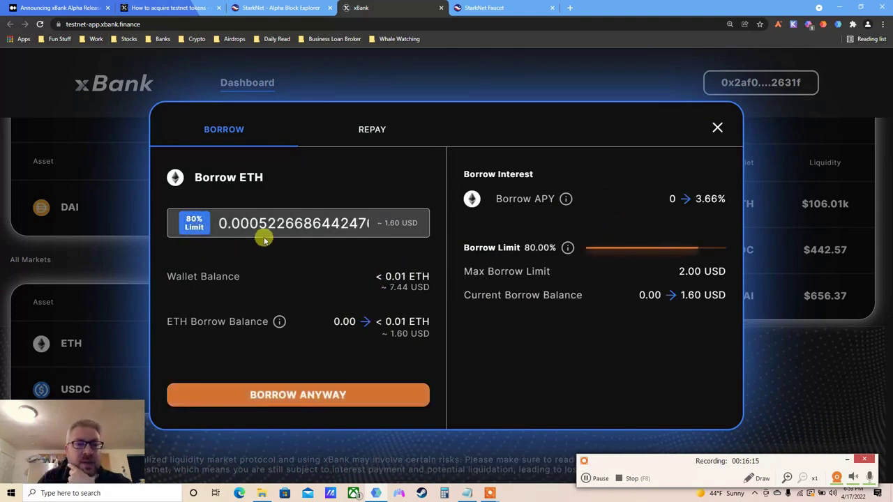
pyautogui.moveTo(265, 222); pyautogui.dragTo(440, 224)
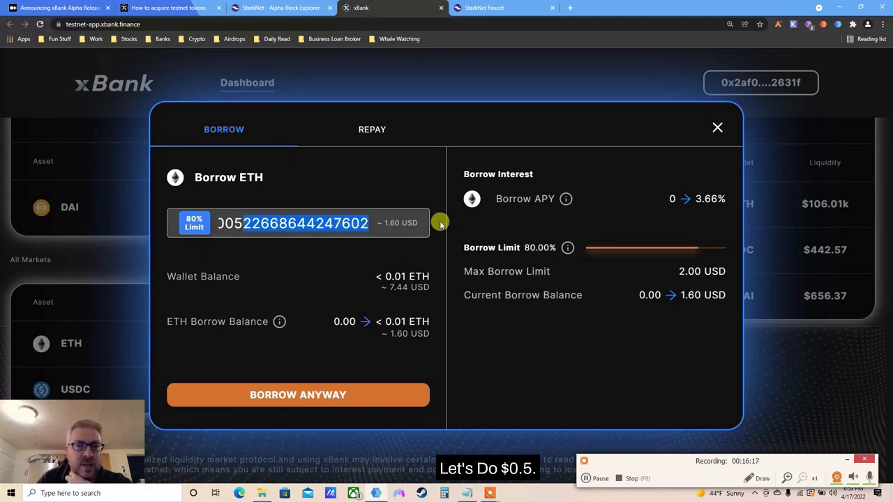
pyautogui.press('BackSpace')
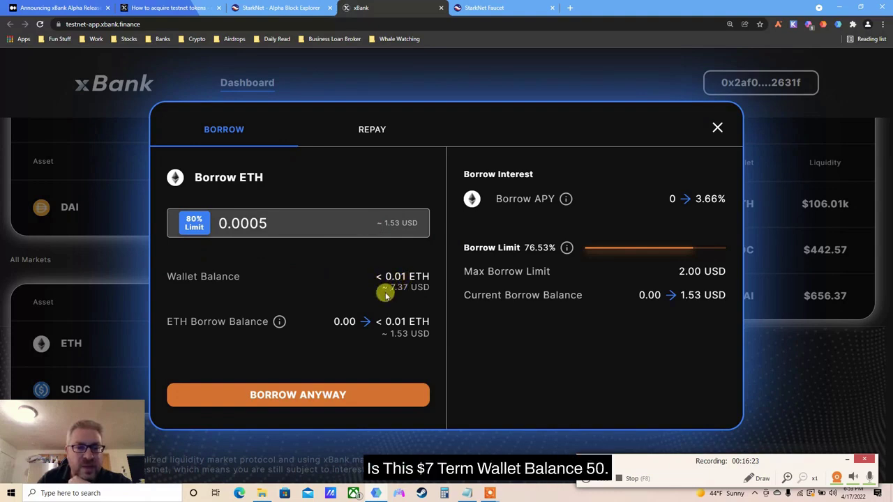
# - Check the projected wallet balance and the borrow limit usage for the entered ETH amount
pyautogui.moveTo(395, 286); pyautogui.dragTo(381, 287)
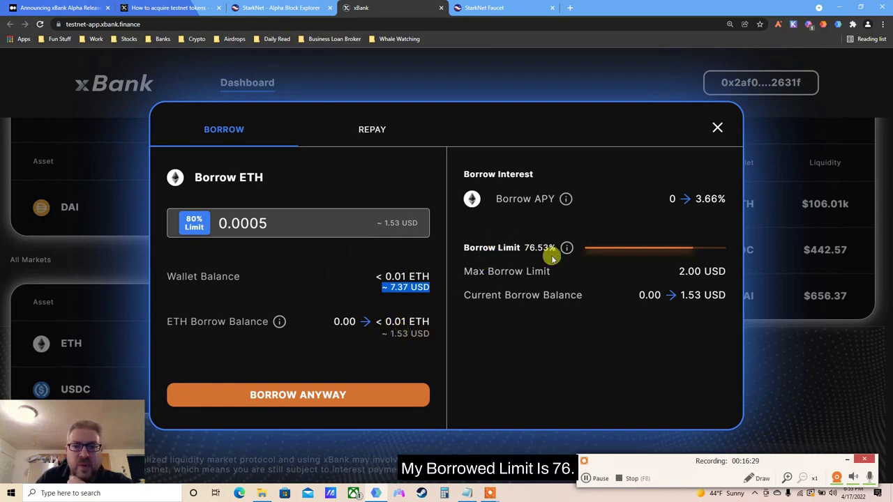
pyautogui.moveTo(564, 249)
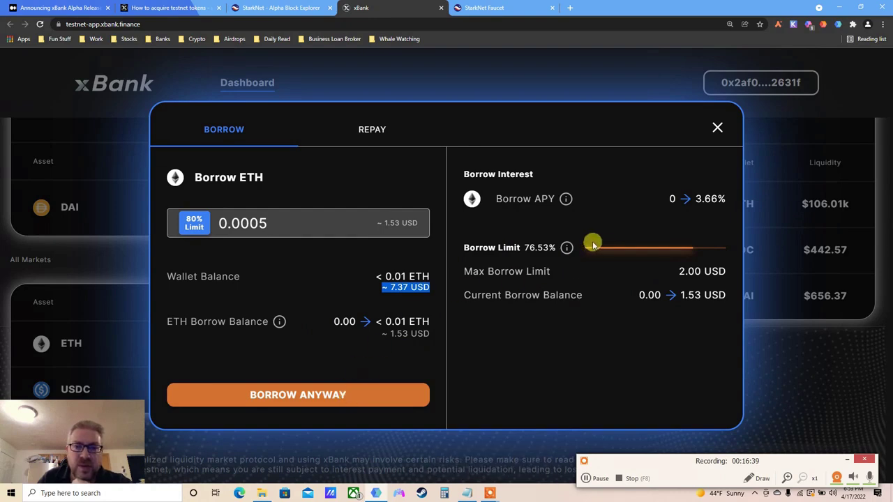
pyautogui.click(670, 249)
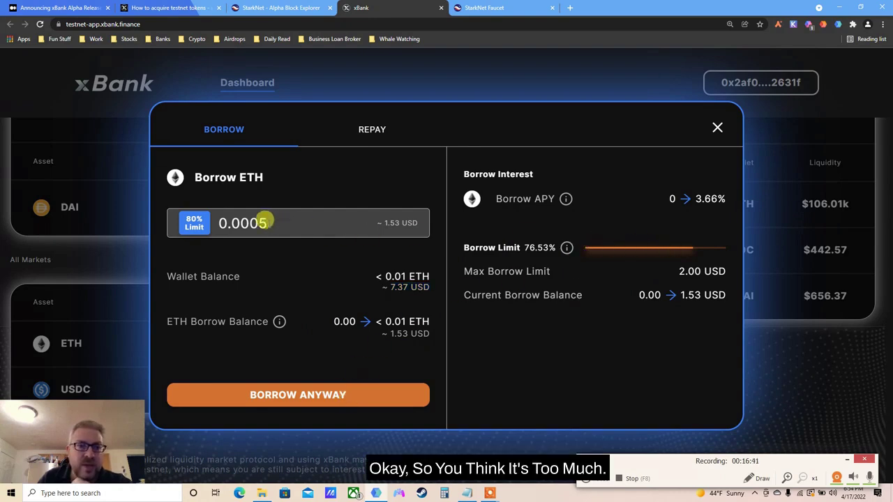
# - Try borrow amounts of 0.0003 and 0.0004 ETH to compare their borrow limit usage
pyautogui.click(284, 221)
pyautogui.press('BackSpace')
pyautogui.write('3')
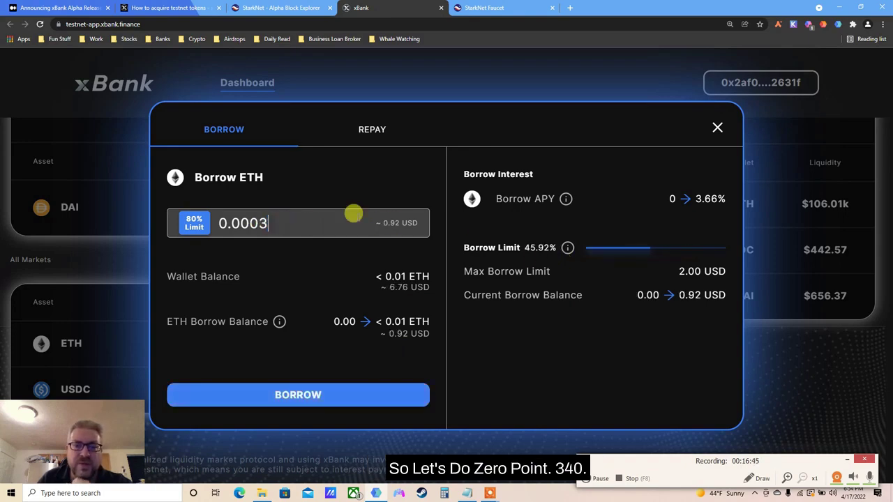
pyautogui.press('BackSpace')
pyautogui.write('4')
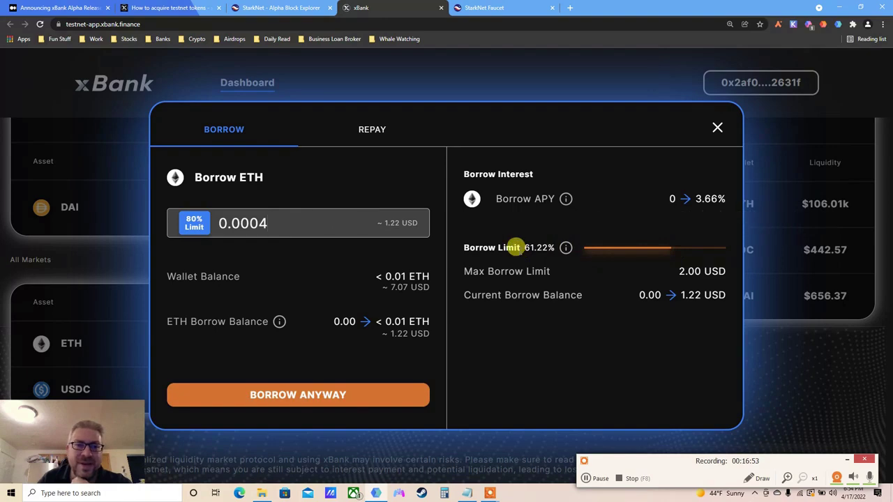
# - Set the borrow amount to 0.0005 ETH, submit the borrow, and sign its transaction in ArgentX after checking the network fee
pyautogui.press('BackSpace')
pyautogui.write('5')
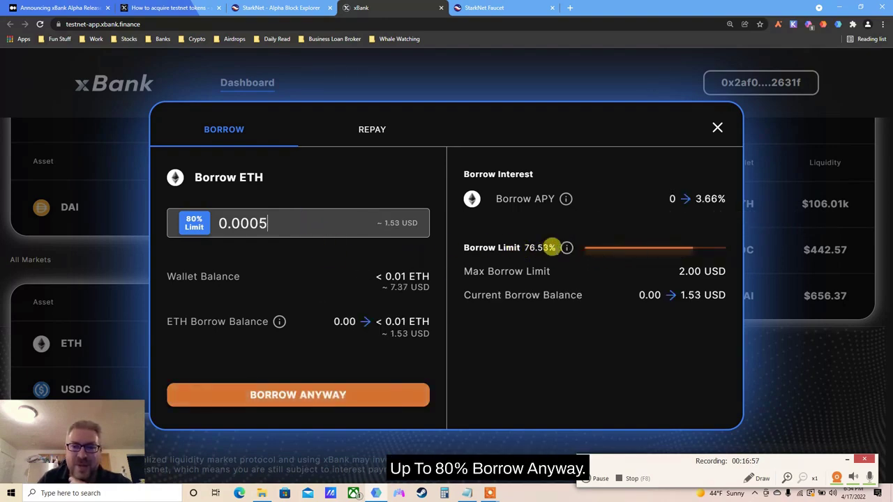
pyautogui.click(347, 394)
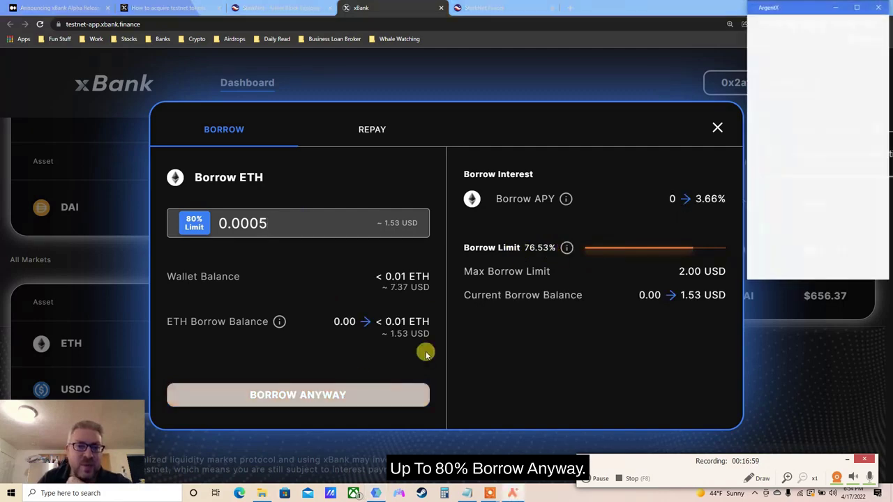
pyautogui.moveTo(797, 14); pyautogui.dragTo(603, 57)
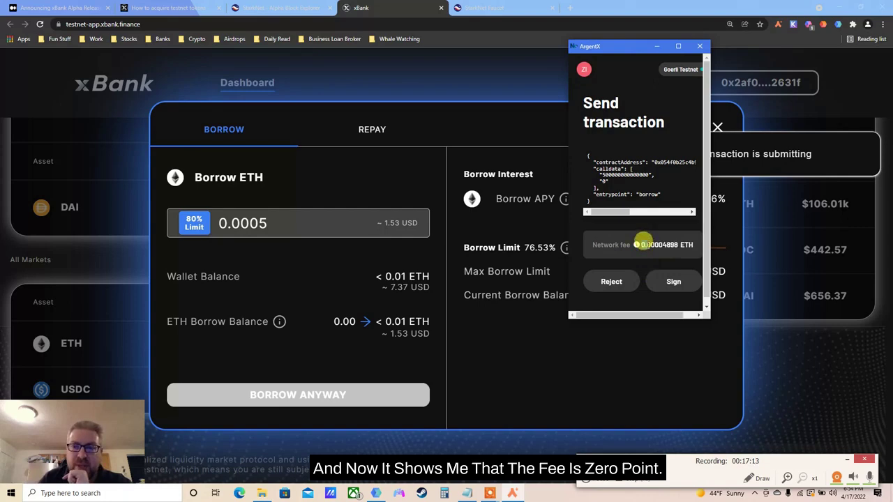
pyautogui.doubleClick(645, 243)
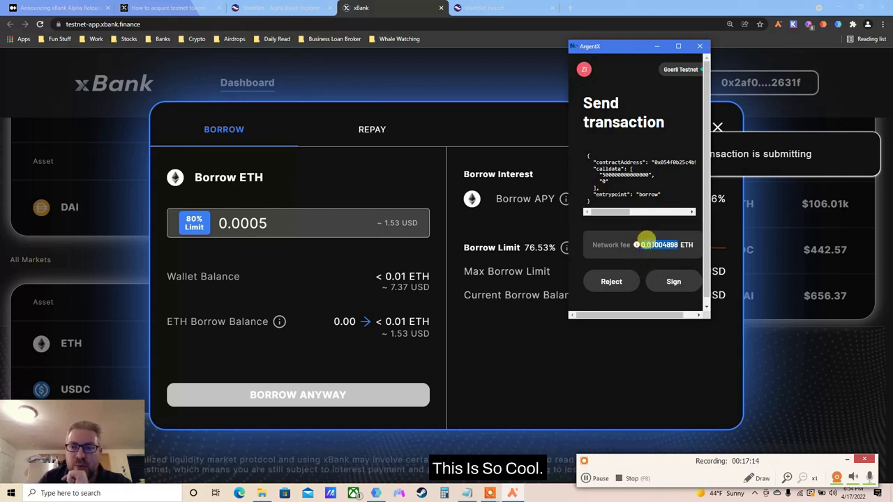
pyautogui.click(666, 281)
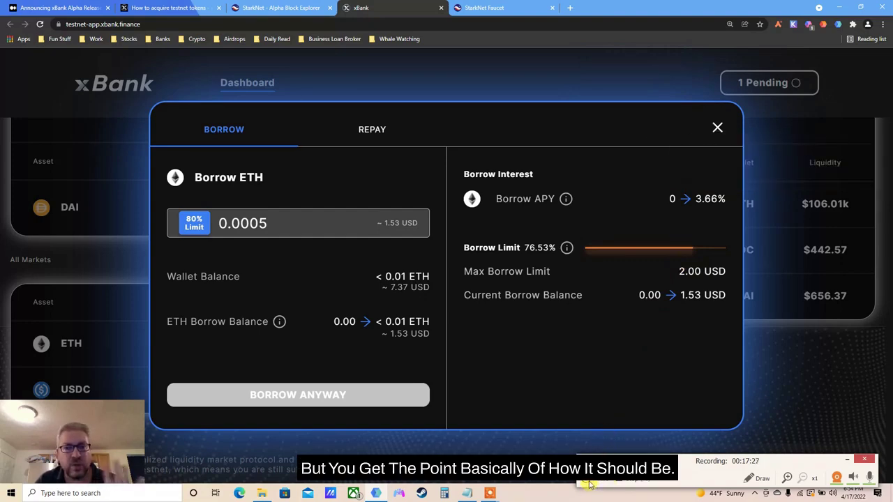
# - Check the wallet balance and max borrow limit in the ETH borrow form after the transaction, and close the form
pyautogui.moveTo(590, 481)
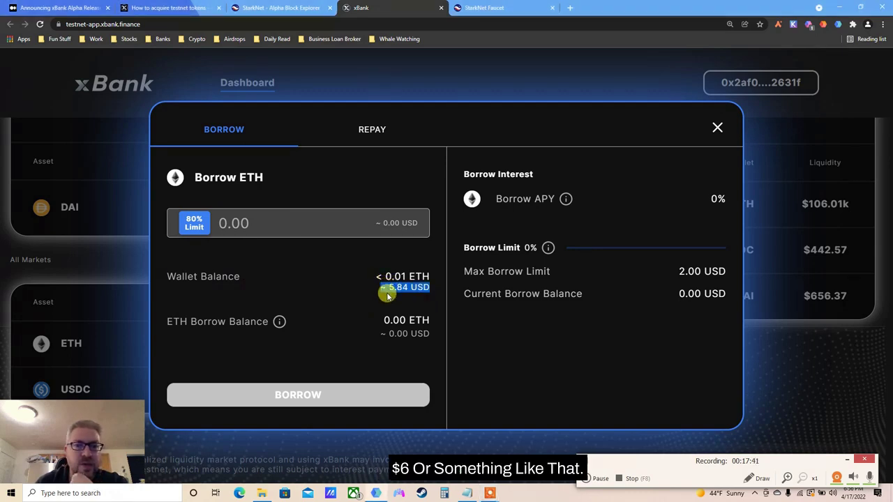
pyautogui.click(517, 271)
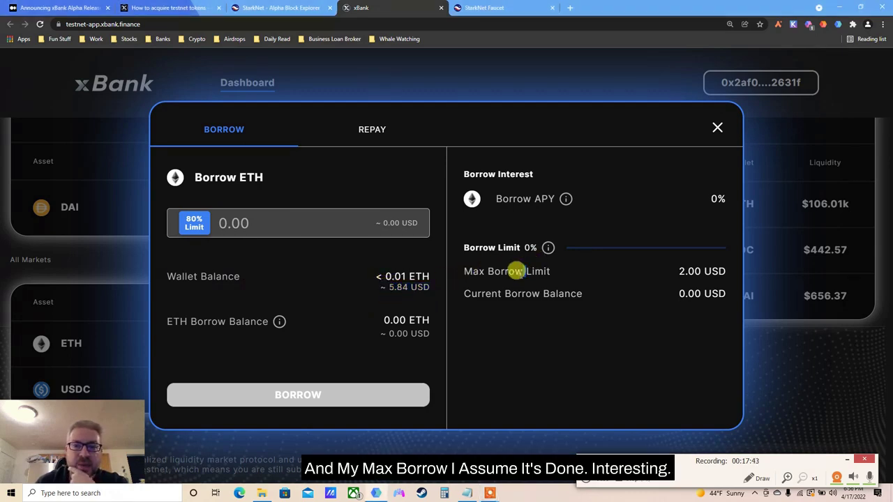
pyautogui.tripleClick(516, 270)
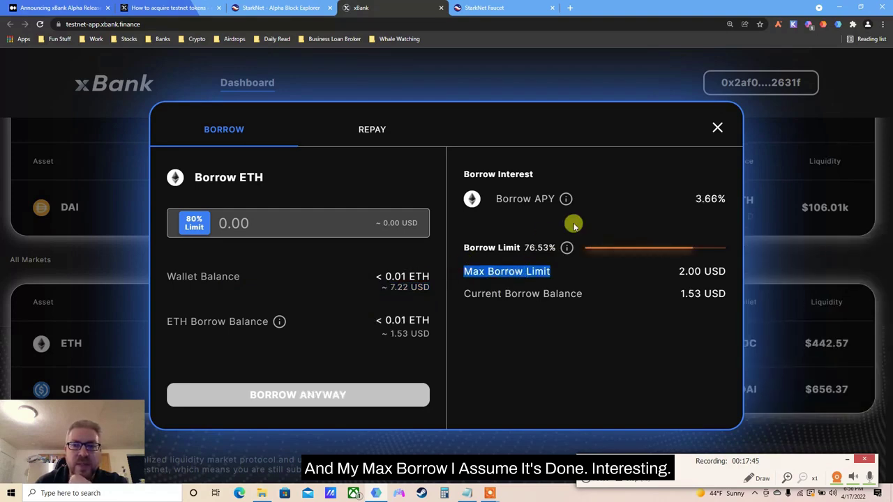
pyautogui.click(712, 128)
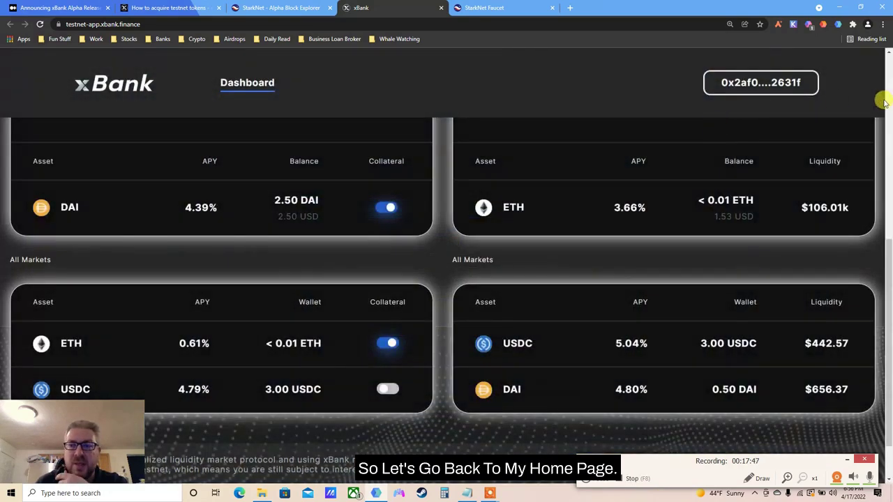
# - Review the dashboard's net APY, collateralized amount and borrow limit, and compare the APYs of the DAI deposit and ETH loan
pyautogui.click(887, 103)
pyautogui.scroll(-1, 880, 115)
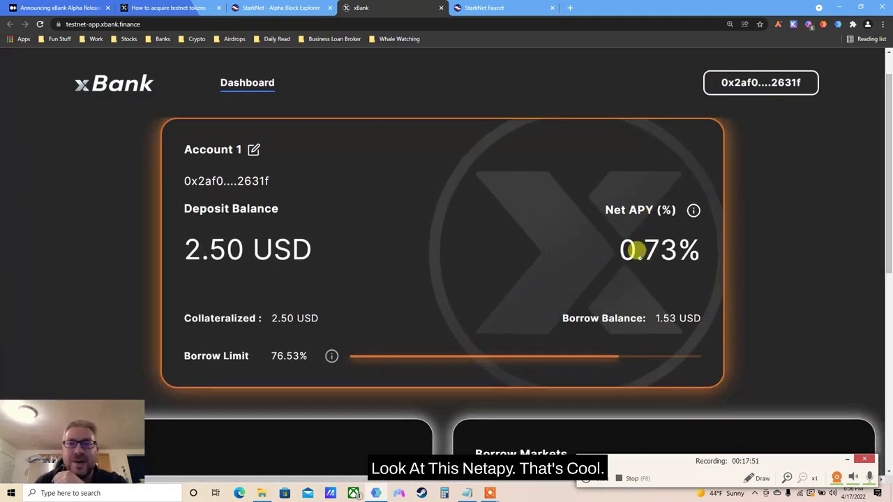
pyautogui.moveTo(692, 211)
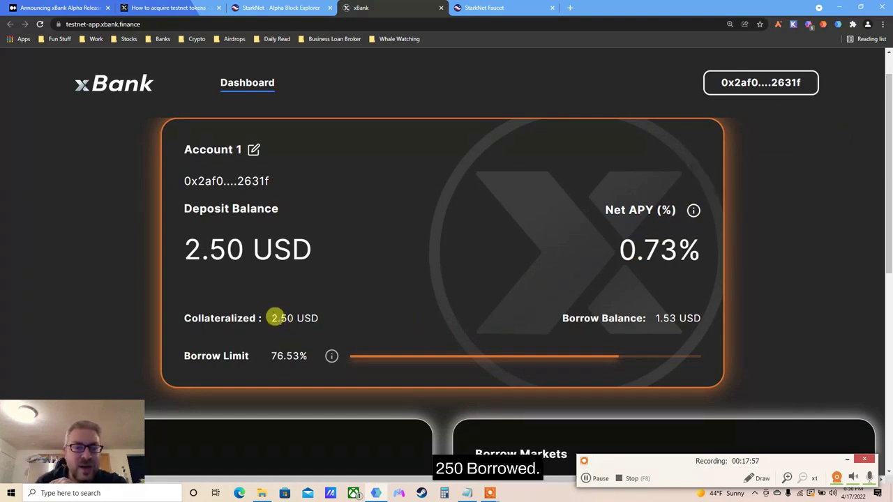
pyautogui.tripleClick(276, 318)
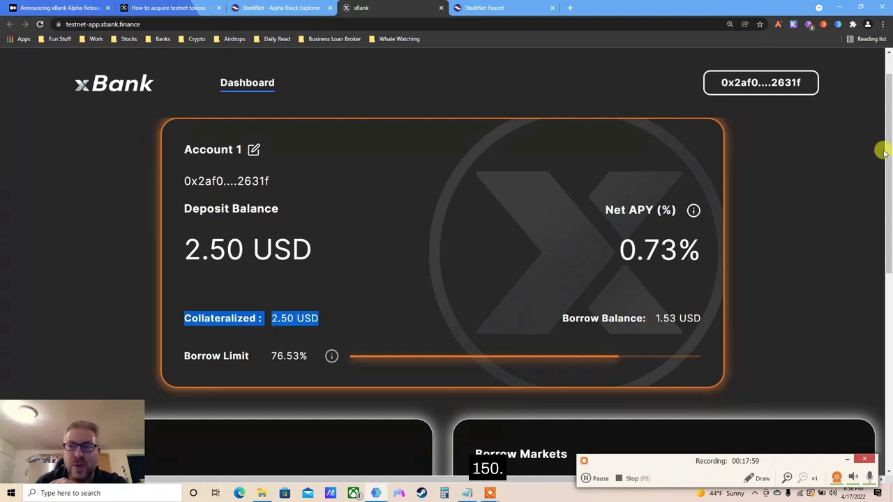
pyautogui.scroll(-1, 883, 152)
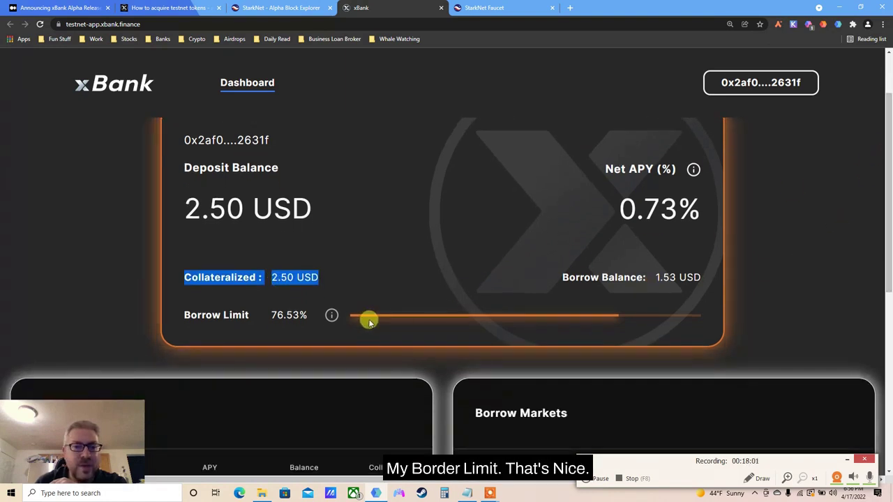
pyautogui.scroll(2, 886, 189)
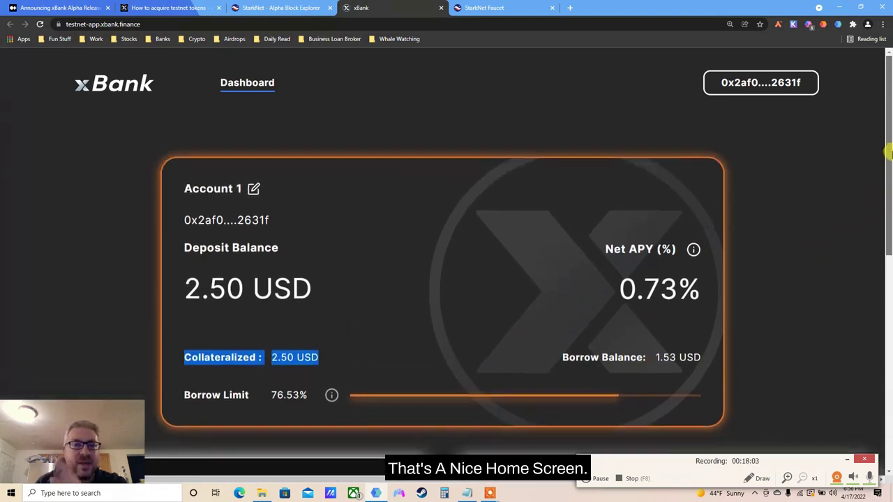
pyautogui.moveTo(890, 152); pyautogui.dragTo(880, 323)
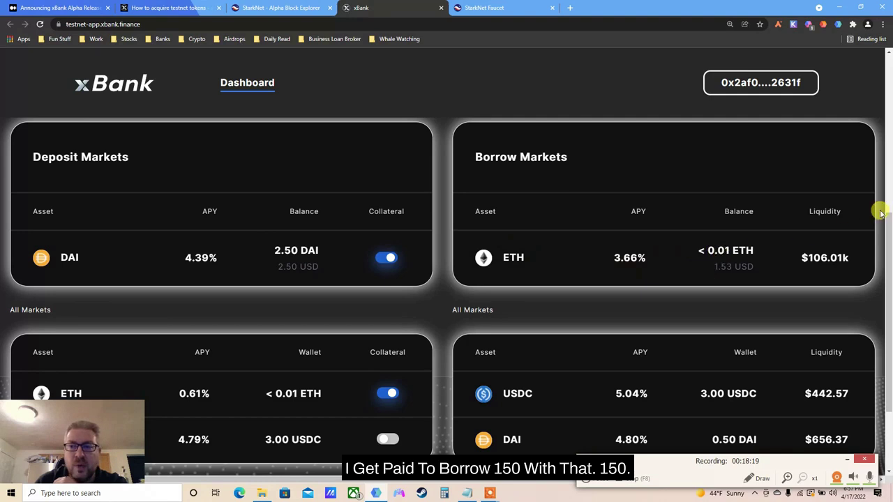
pyautogui.moveTo(889, 239)
pyautogui.mouseDown()
pyautogui.moveTo(888, 303)
pyautogui.moveTo(878, 231)
pyautogui.mouseUp()
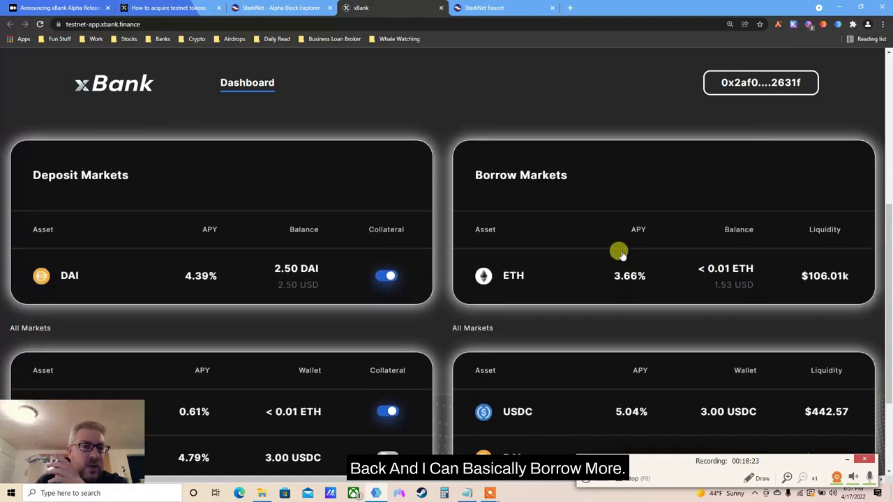
# - Preview depositing the maximum 0.5 DAI, check the deposit balance explanation, and close the form without depositing
pyautogui.moveTo(890, 268); pyautogui.dragTo(890, 311)
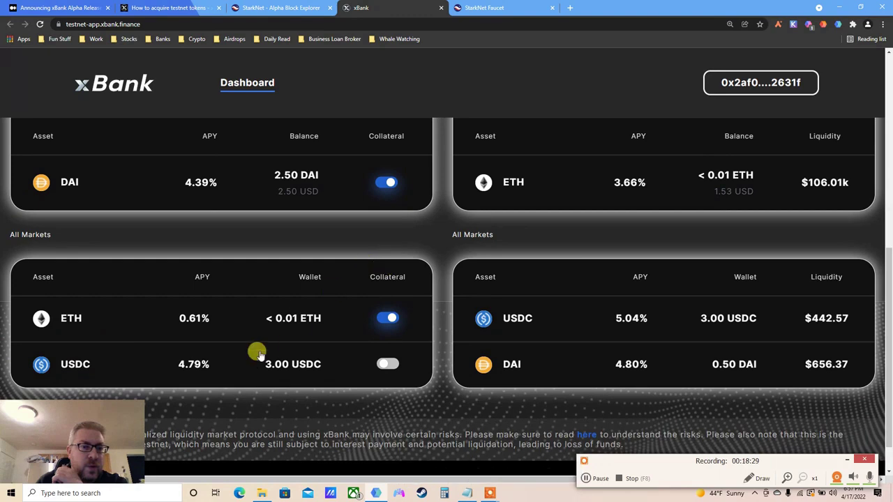
pyautogui.click(180, 185)
pyautogui.click(194, 225)
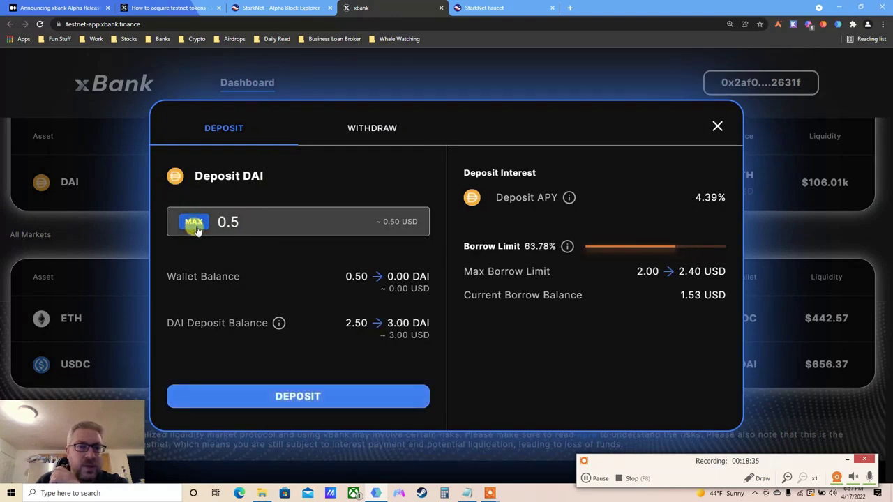
pyautogui.moveTo(282, 321)
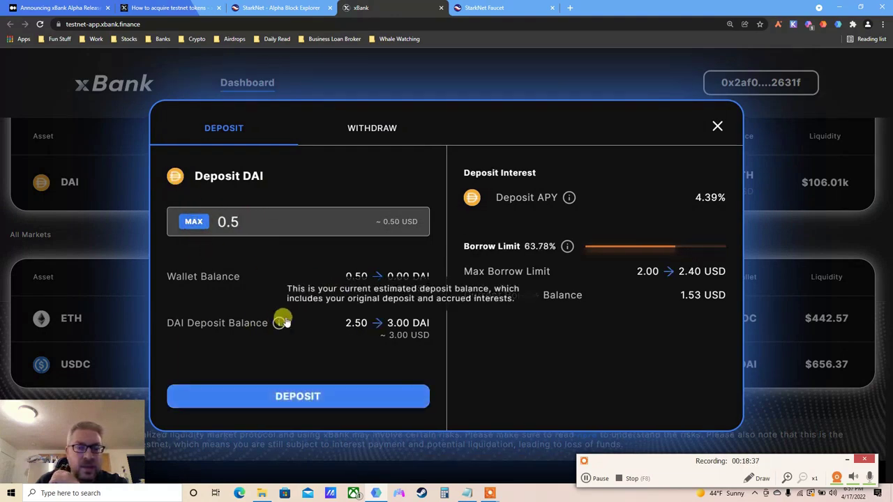
pyautogui.click(715, 128)
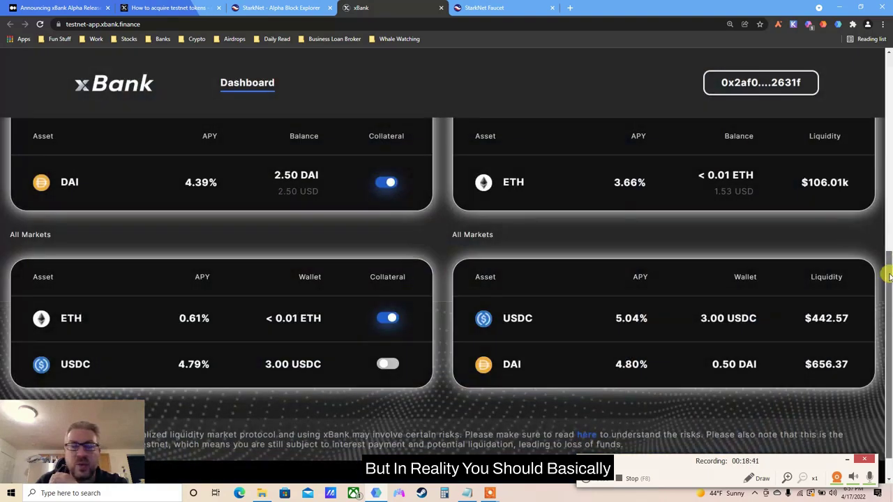
# - Preview withdrawing the maximum amount of deposited DAI and close the form without enabling the withdrawal
pyautogui.moveTo(888, 269); pyautogui.dragTo(890, 299)
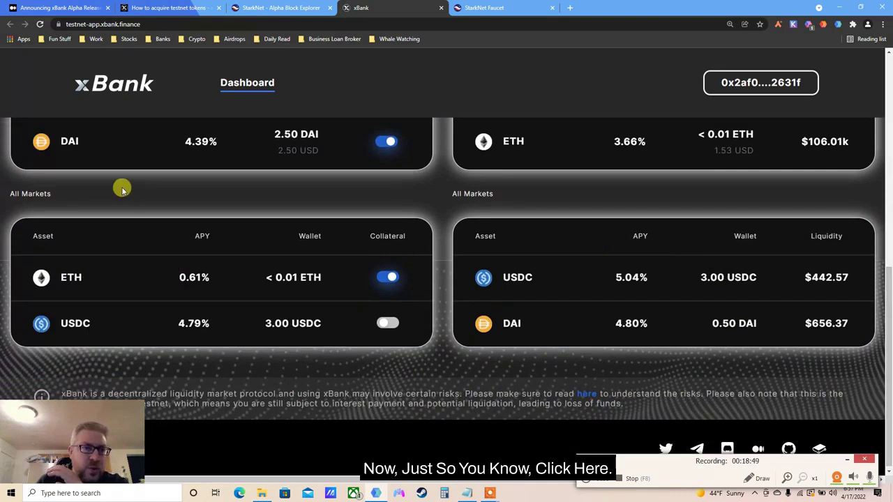
pyautogui.click(96, 146)
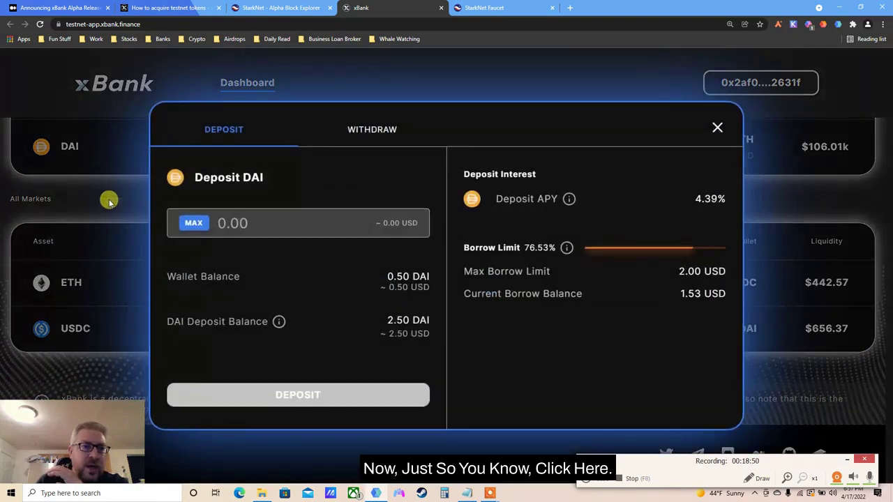
pyautogui.click(357, 142)
pyautogui.click(191, 223)
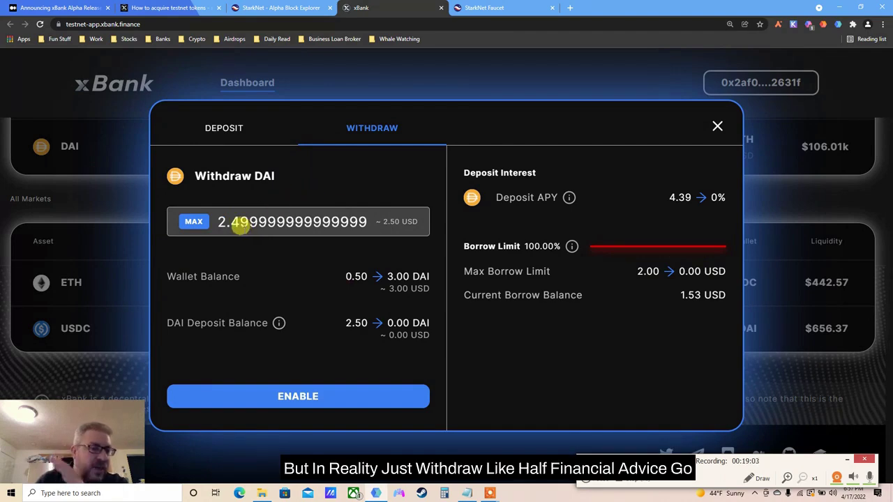
pyautogui.click(716, 128)
# - Preview repaying the ETH loan with the maximum amount and close the form without enabling the repayment
pyautogui.scroll(5, 890, 155)
pyautogui.scroll(-2, 634, 367)
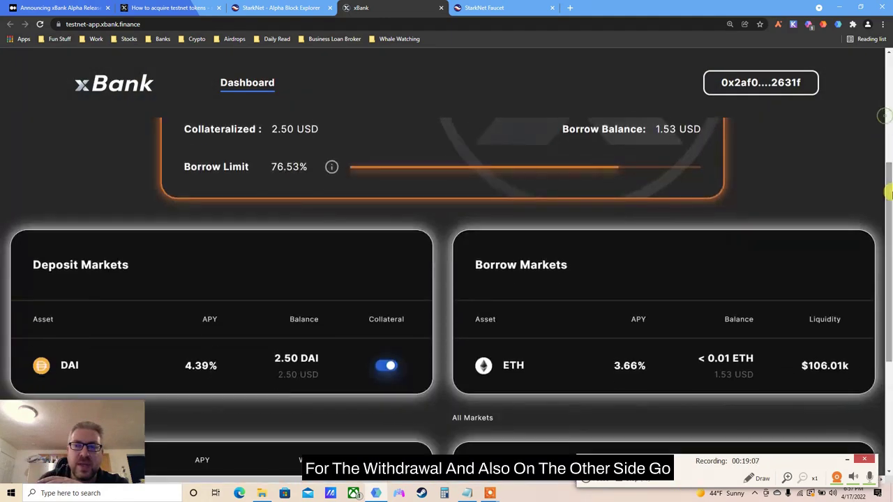
pyautogui.click(635, 368)
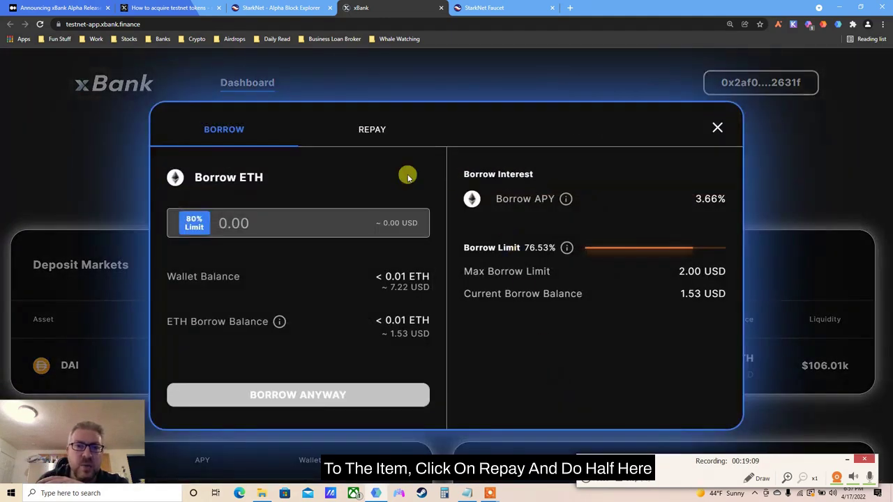
pyautogui.click(370, 131)
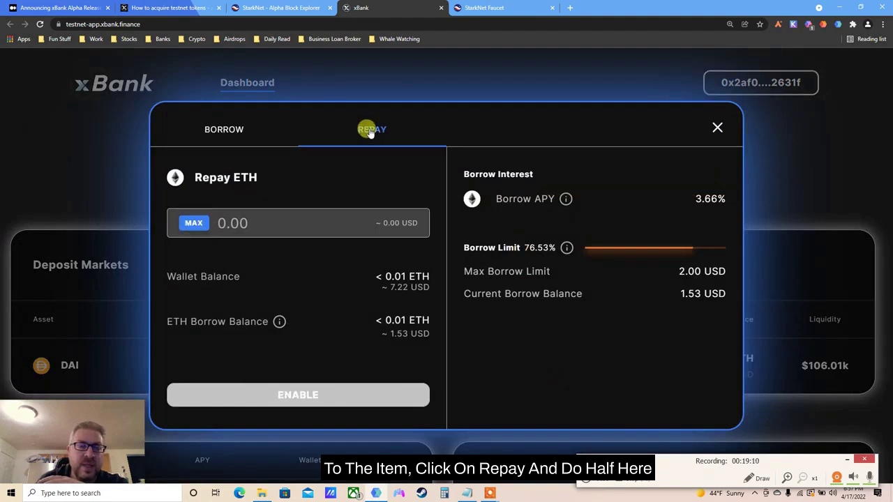
pyautogui.click(192, 221)
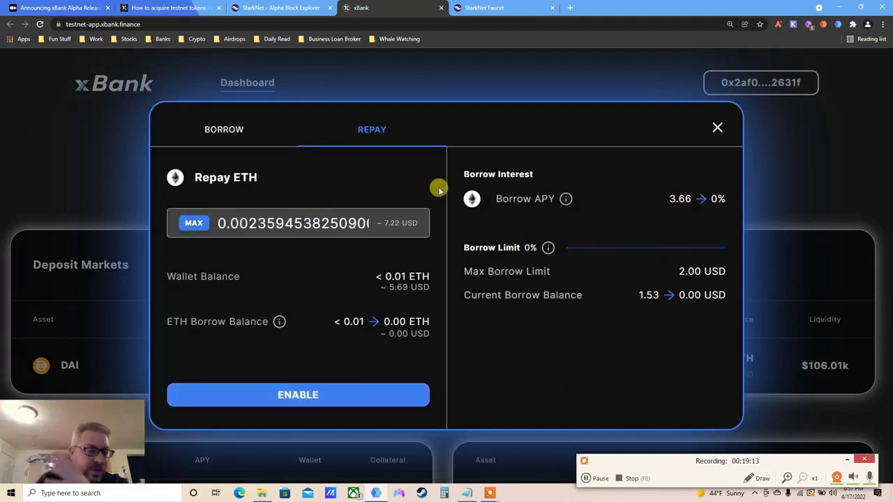
pyautogui.click(715, 129)
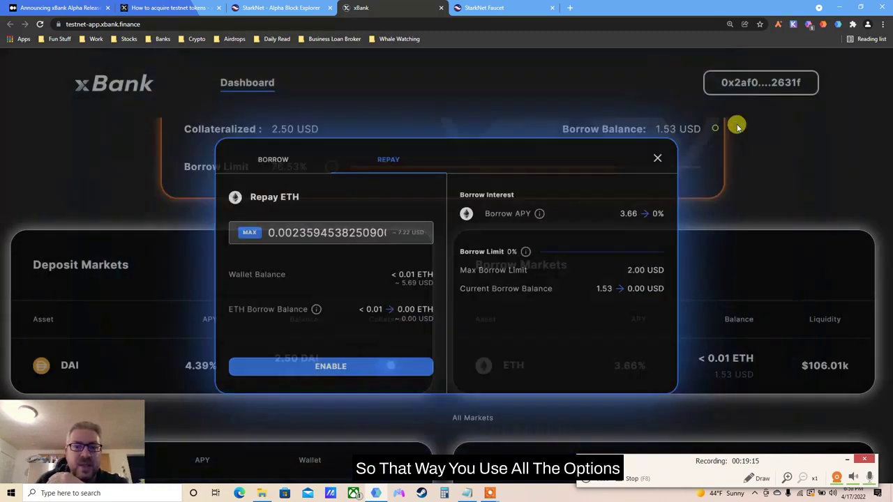